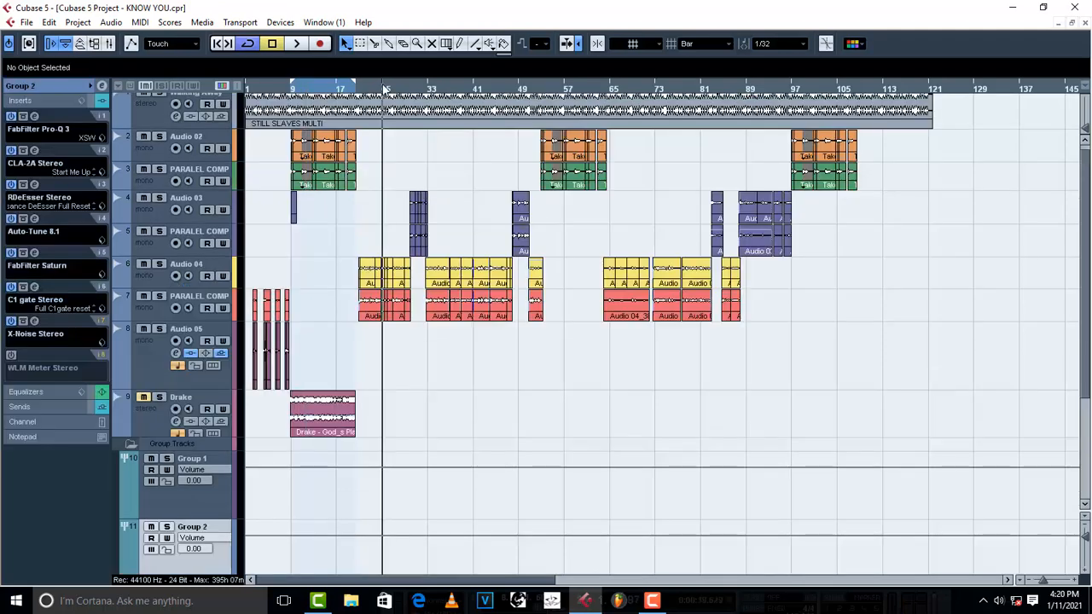
# Play the mix, solo the Drake reference track and move its clip to start at bar 31.
pyautogui.press('space')
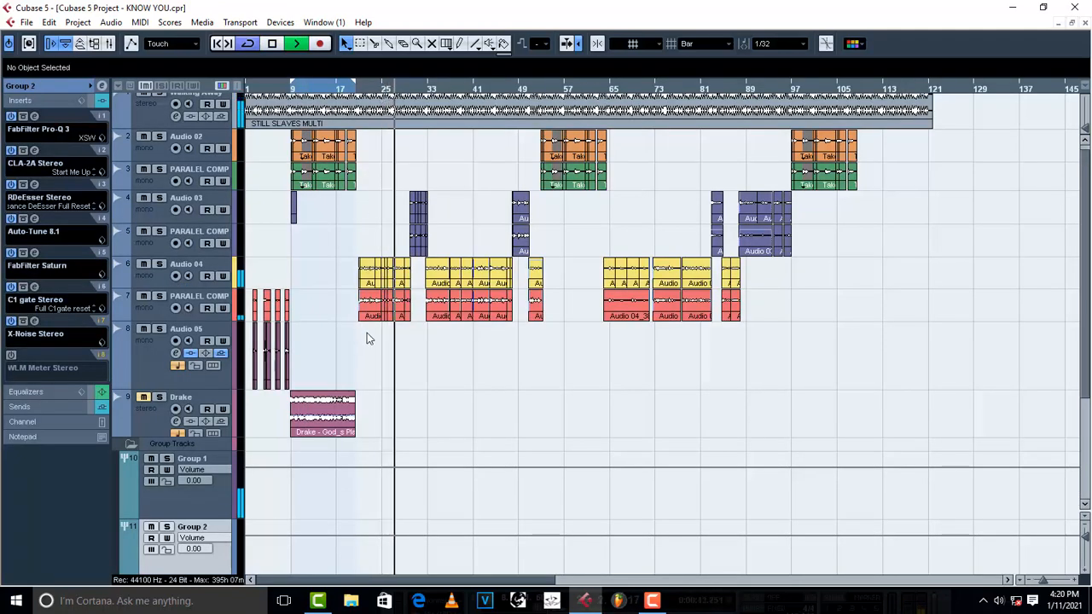
pyautogui.moveTo(357, 413); pyautogui.dragTo(429, 410)
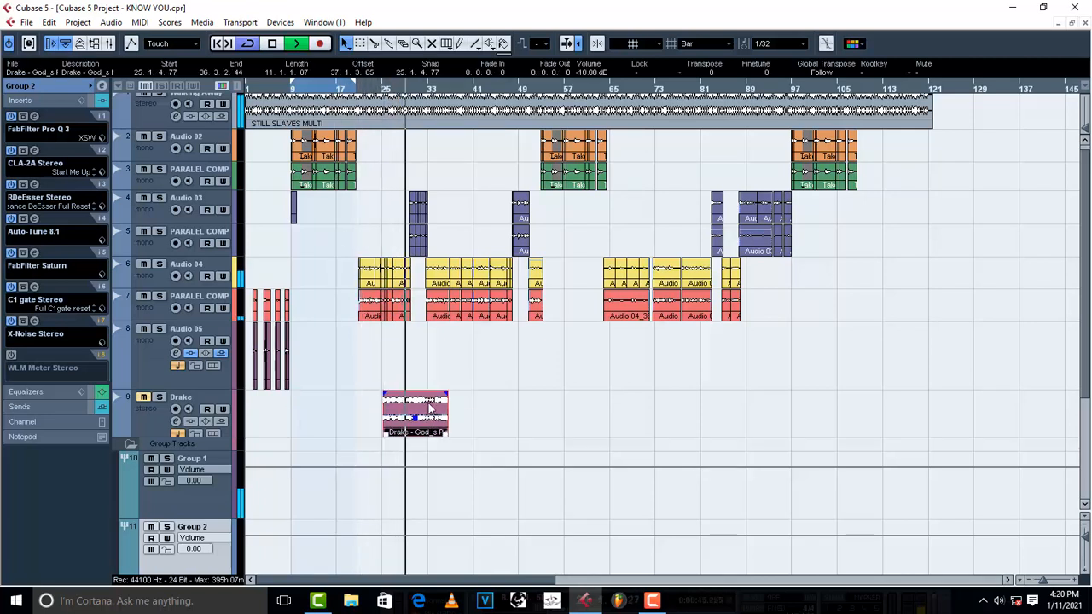
pyautogui.click(159, 397)
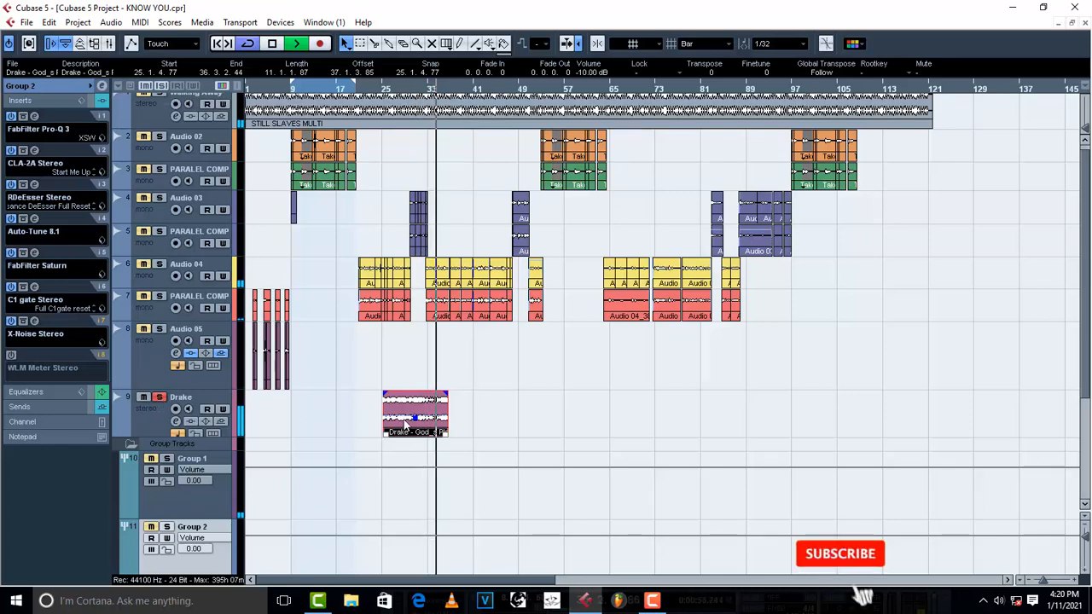
pyautogui.moveTo(412, 425); pyautogui.dragTo(445, 425)
# Toggle the Drake track's solo during playback to compare the reference vocal with the mix.
pyautogui.click(161, 398)
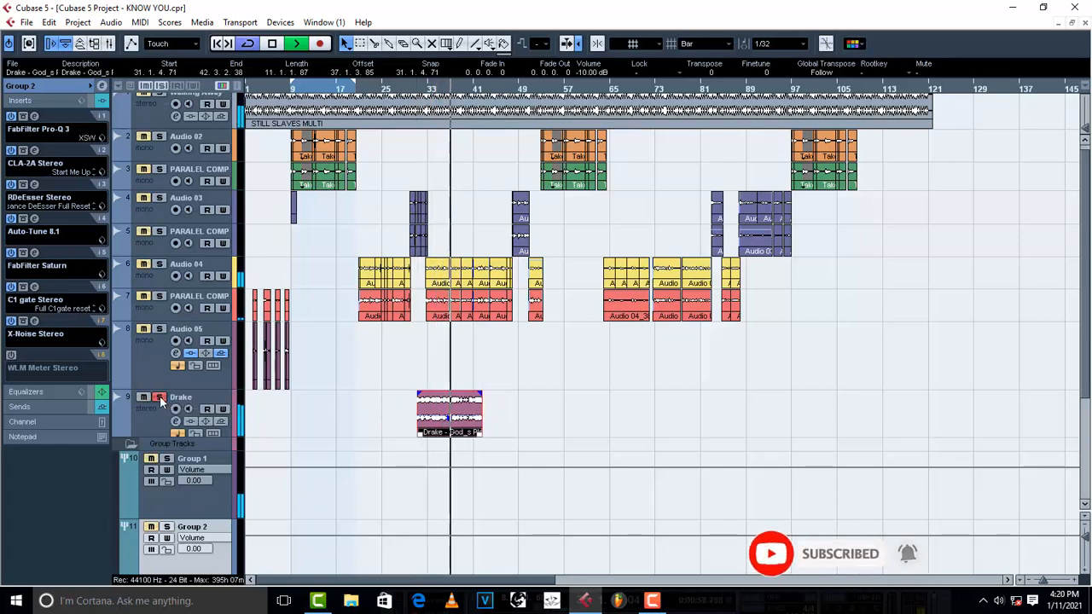
pyautogui.click(161, 399)
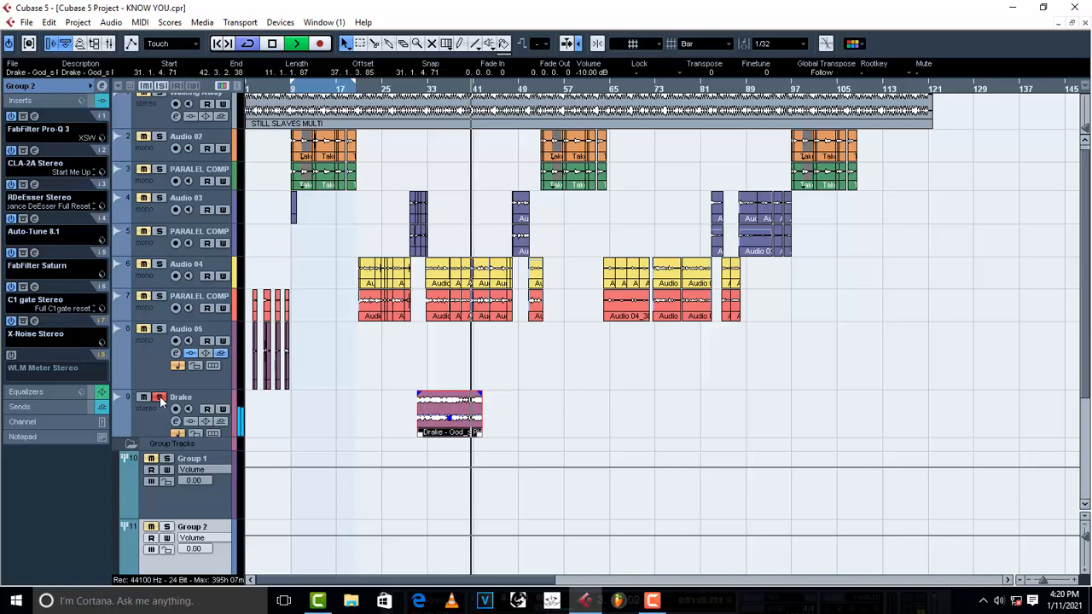
pyautogui.click(160, 399)
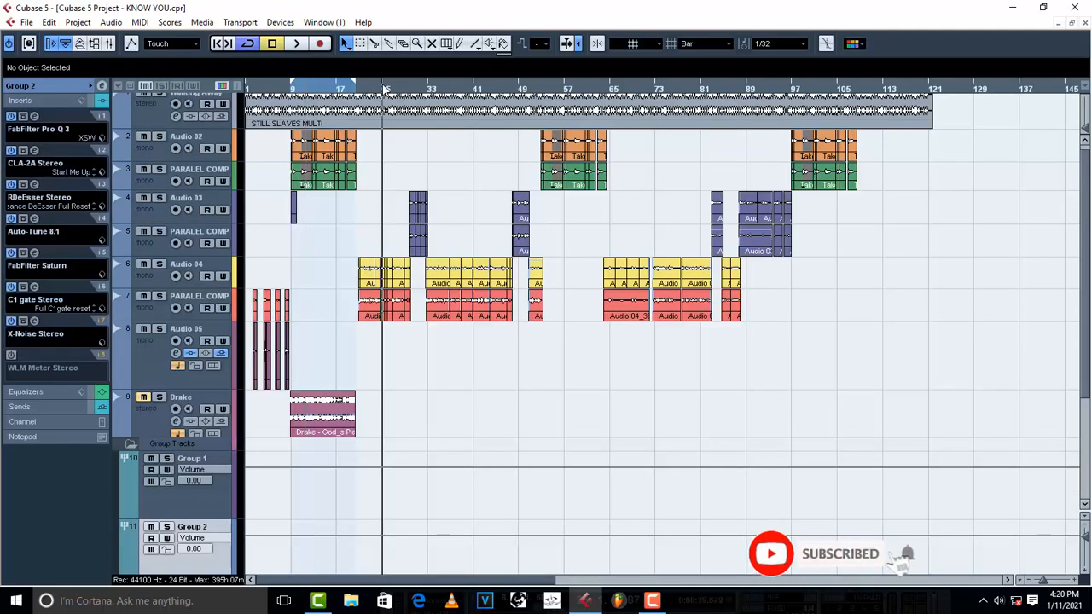
# Play the mix, shift the Drake reference clip to bar 25, and toggle its track's mute and solo, leaving it soloed.
pyautogui.press('space')
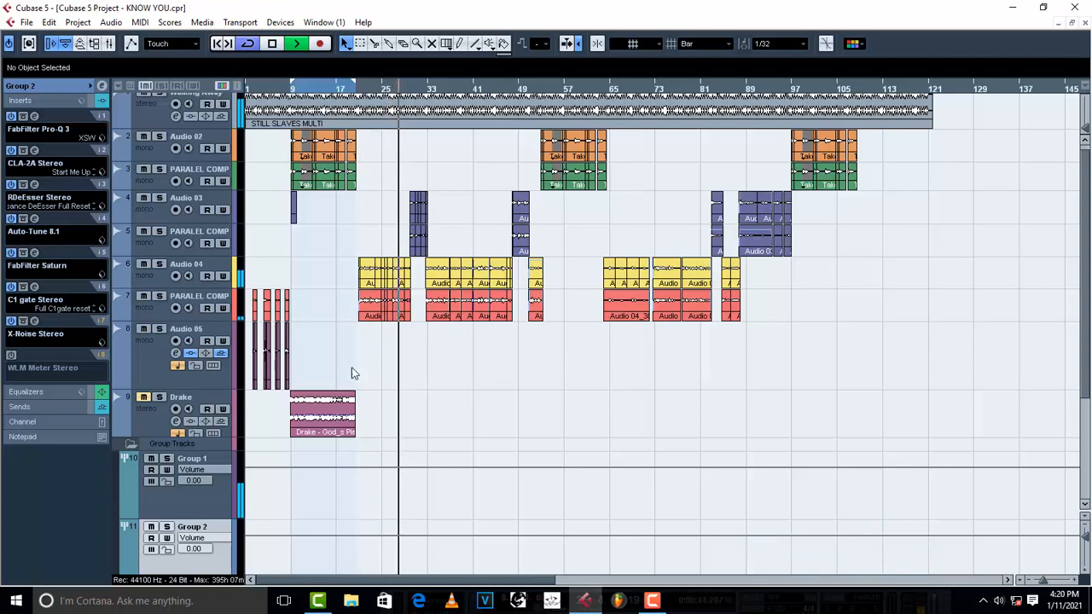
pyautogui.moveTo(338, 415); pyautogui.dragTo(430, 414)
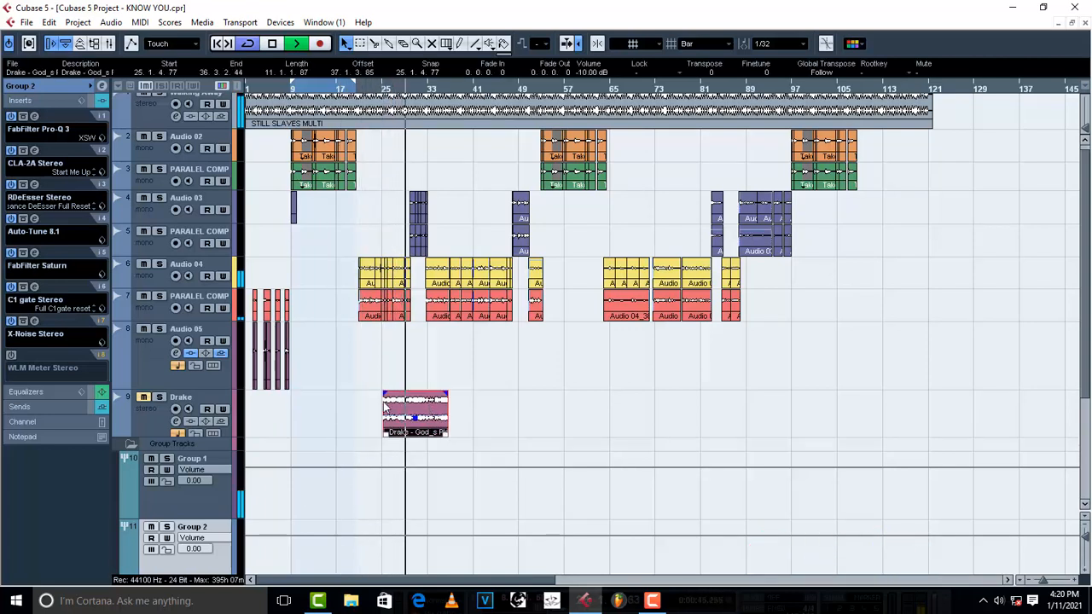
pyautogui.click(159, 397)
pyautogui.click(161, 398)
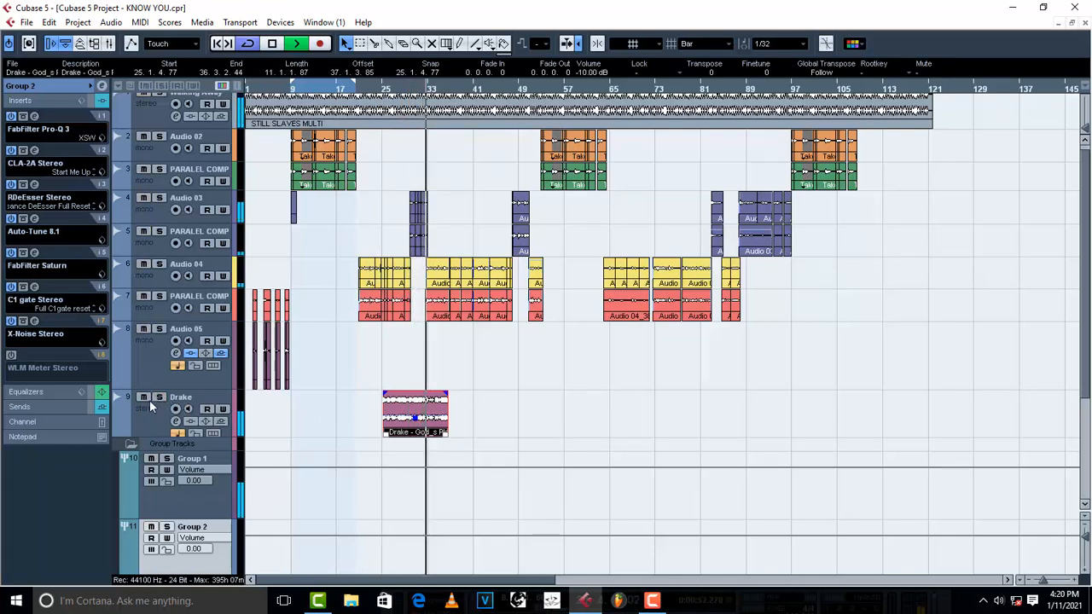
pyautogui.click(144, 399)
pyautogui.click(144, 398)
pyautogui.click(160, 398)
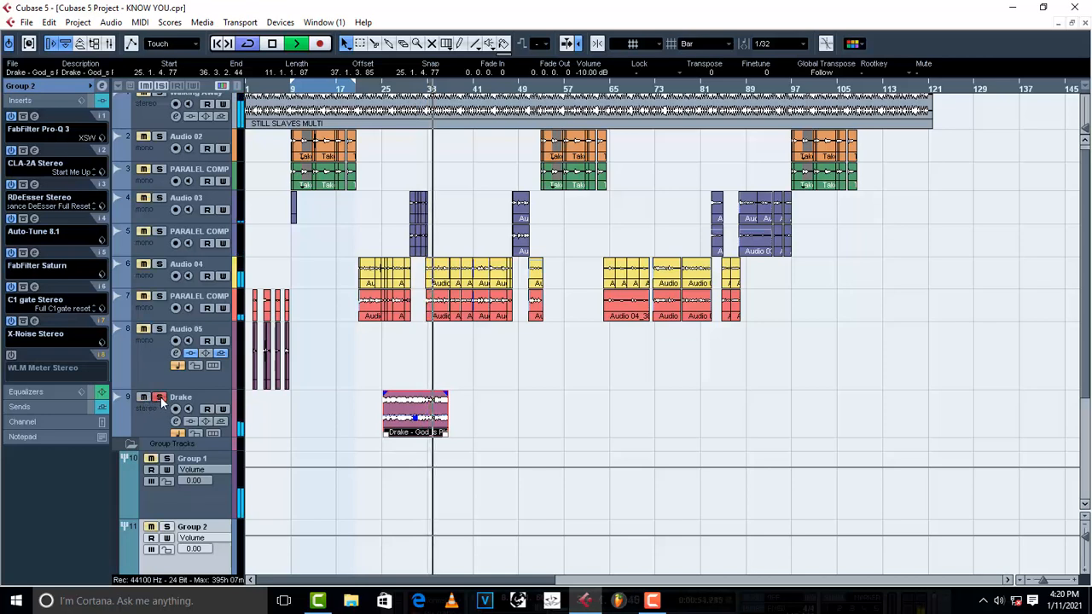
# Move the Drake clip further along to bar 31 and toggle its track's solo to compare it with the mix.
pyautogui.moveTo(406, 425); pyautogui.dragTo(439, 425)
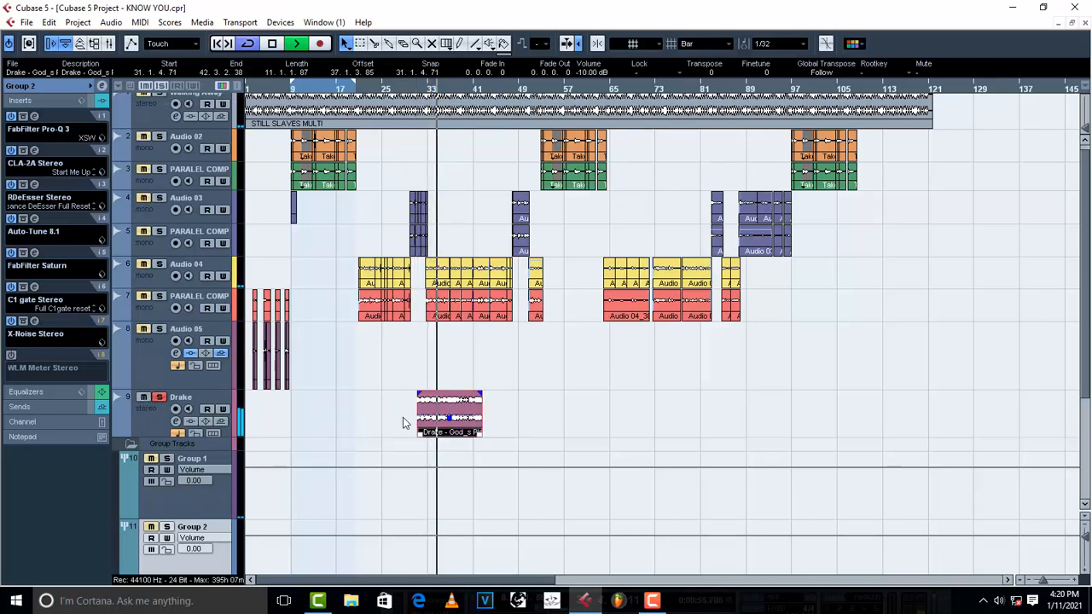
pyautogui.click(159, 398)
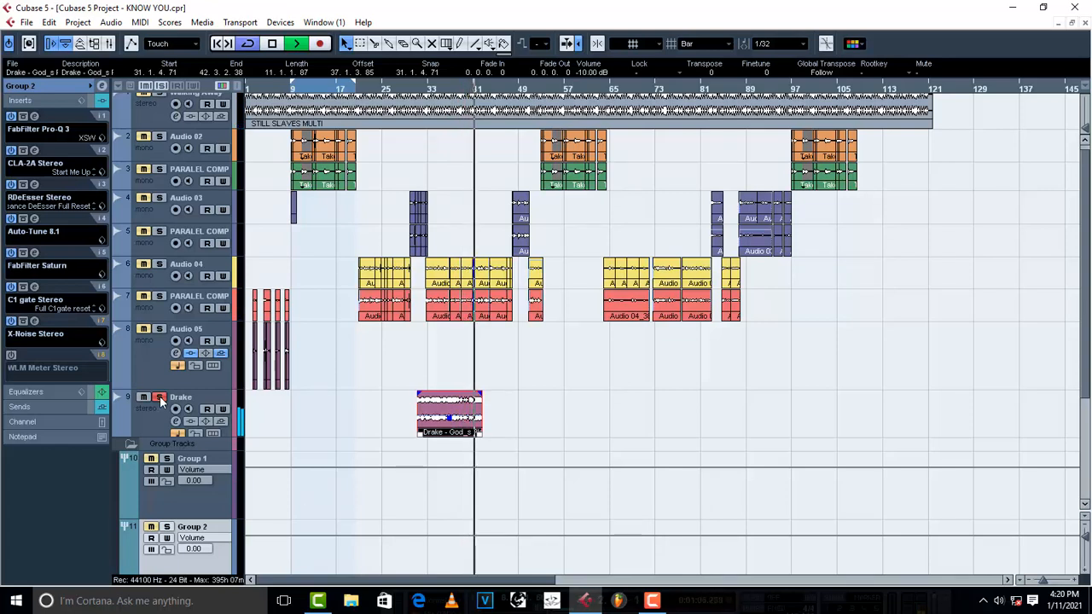
pyautogui.click(158, 397)
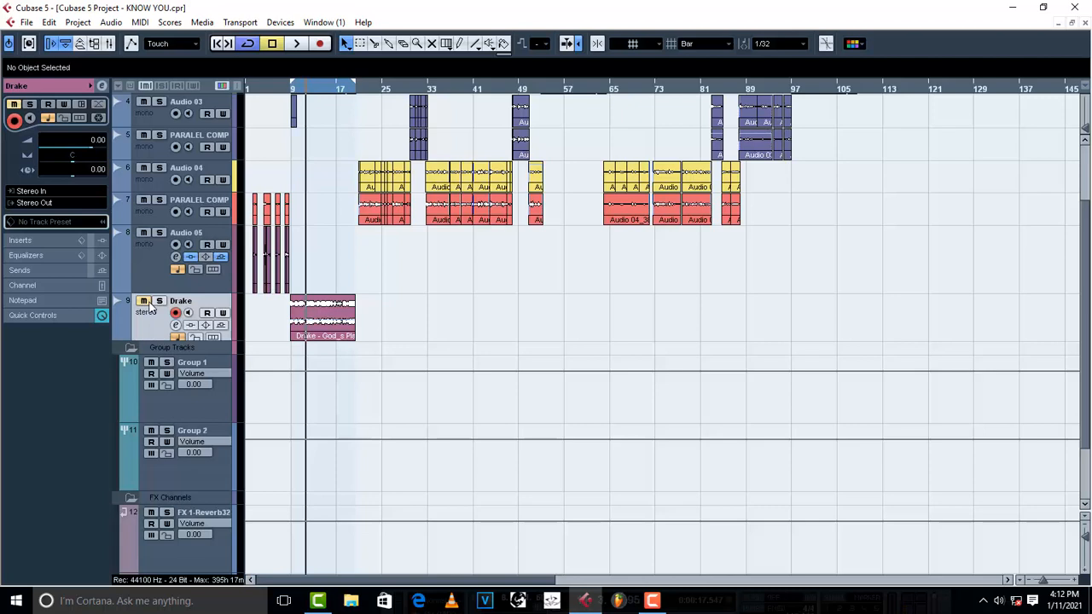
# Show the inserts of the Audio 02 track and examine the settings of its RVox, Reverb A and DeNoiser plug-ins.
pyautogui.click(147, 302)
pyautogui.scroll(3, 256, 340)
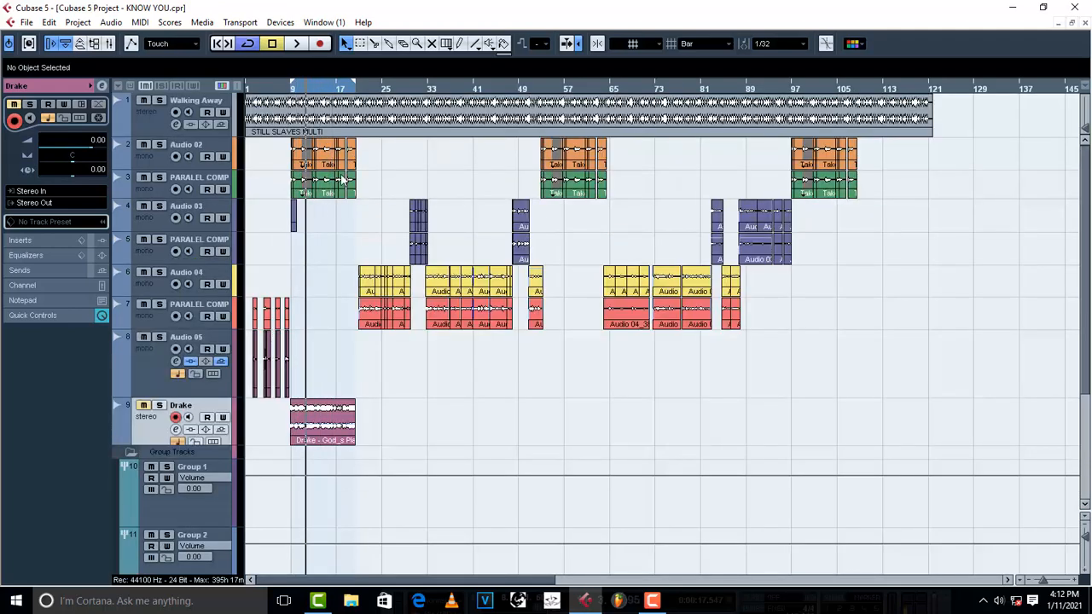
pyautogui.click(153, 164)
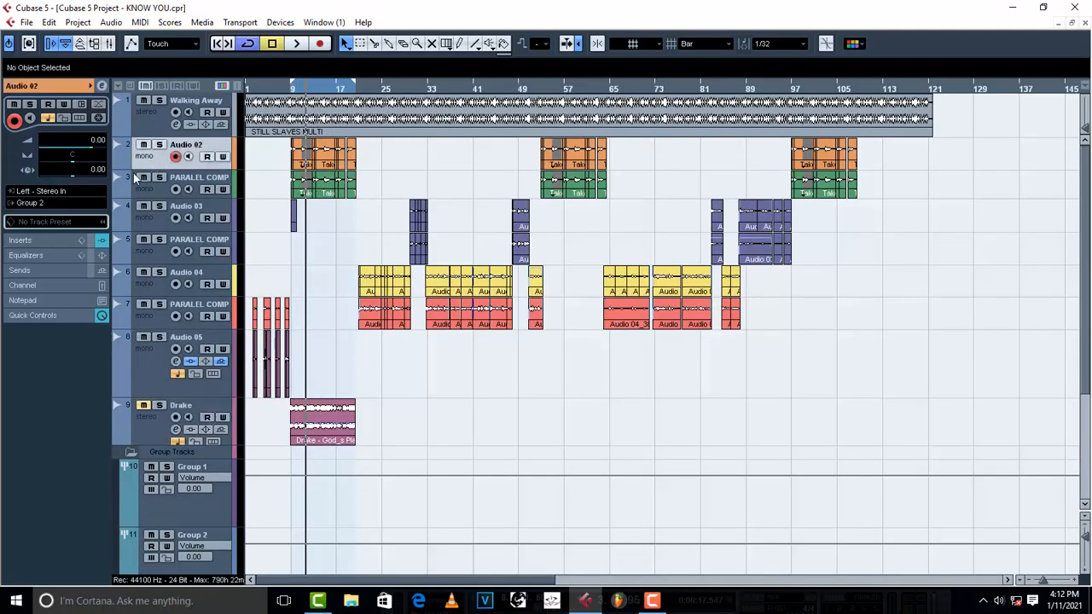
pyautogui.click(35, 247)
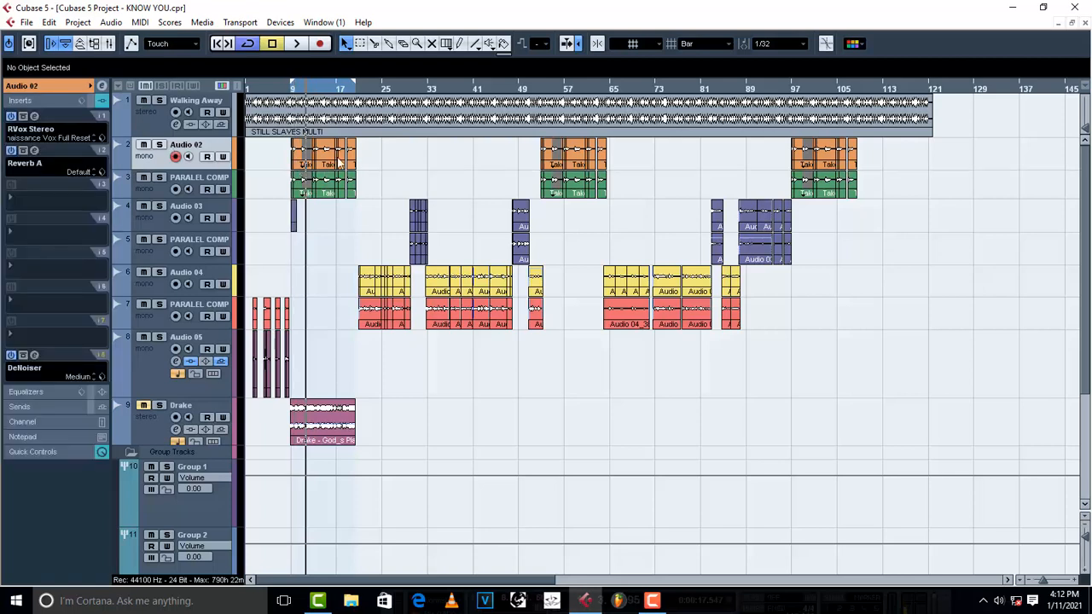
pyautogui.click(34, 116)
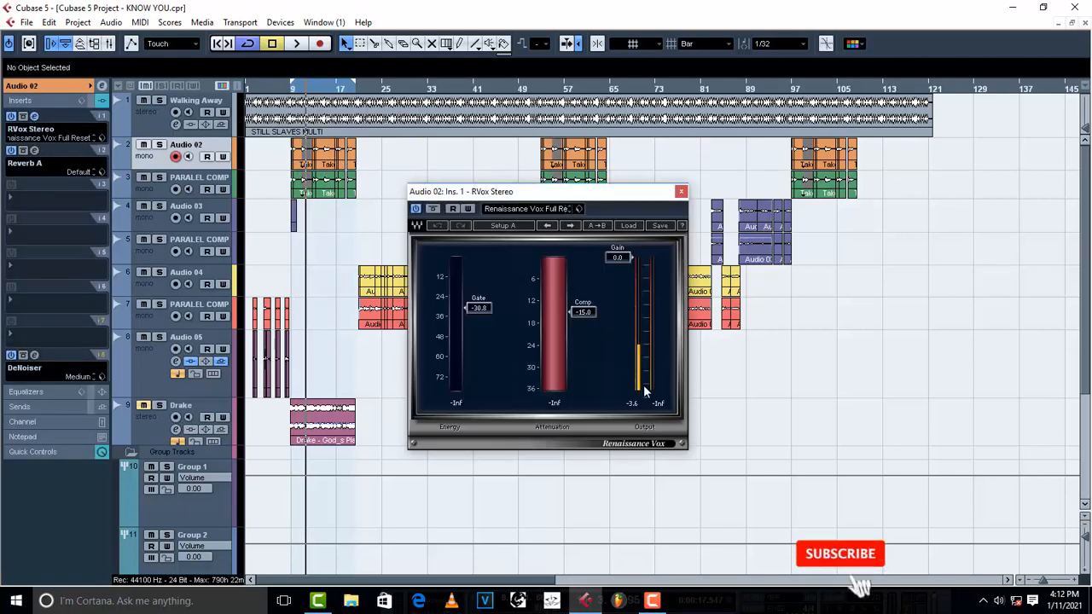
pyautogui.click(681, 191)
pyautogui.click(34, 151)
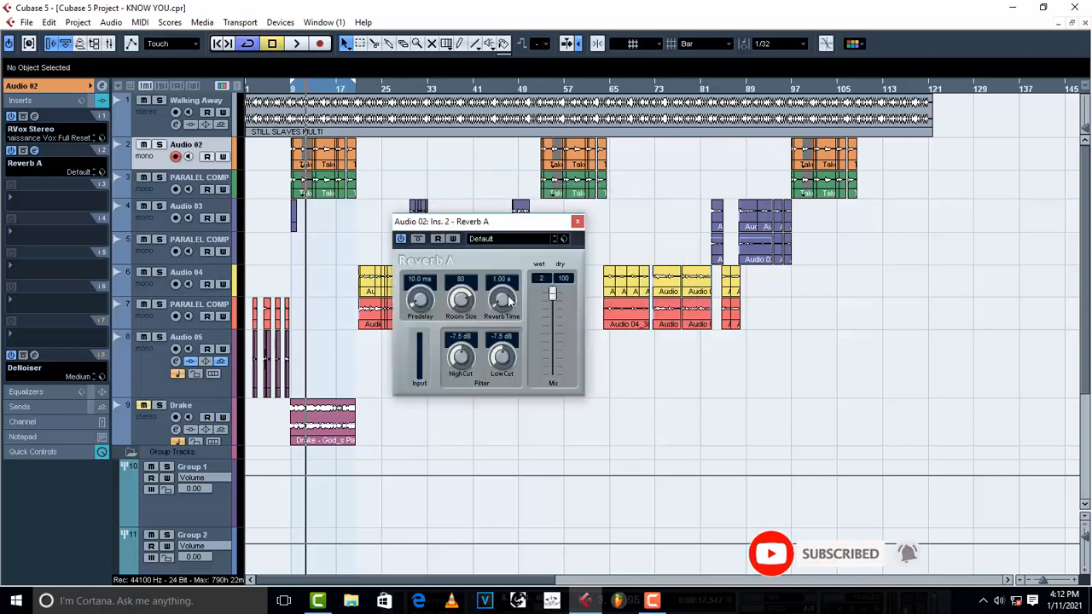
pyautogui.click(578, 223)
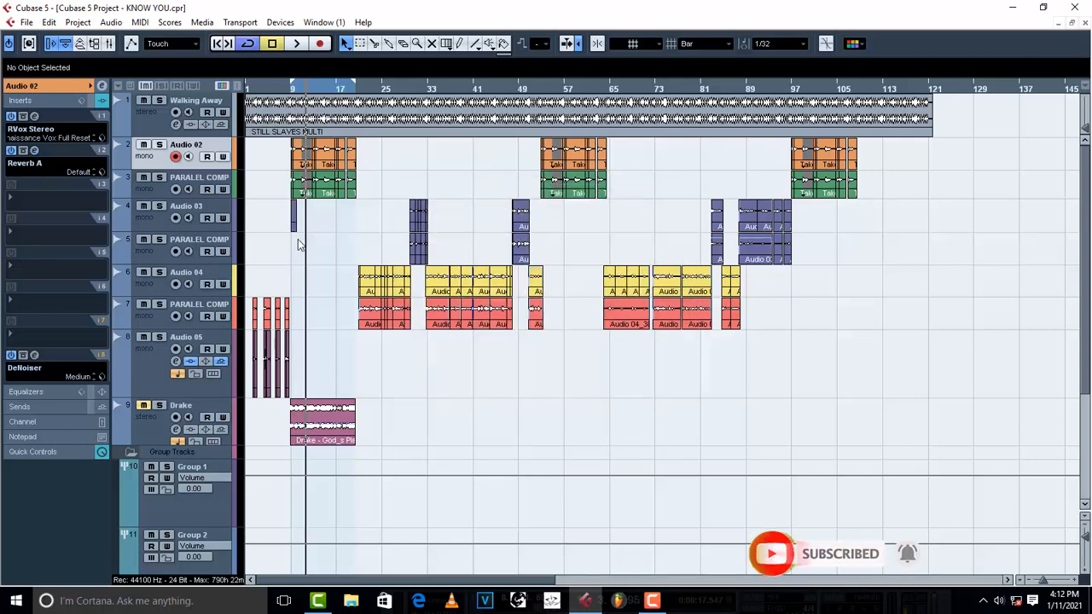
pyautogui.click(35, 355)
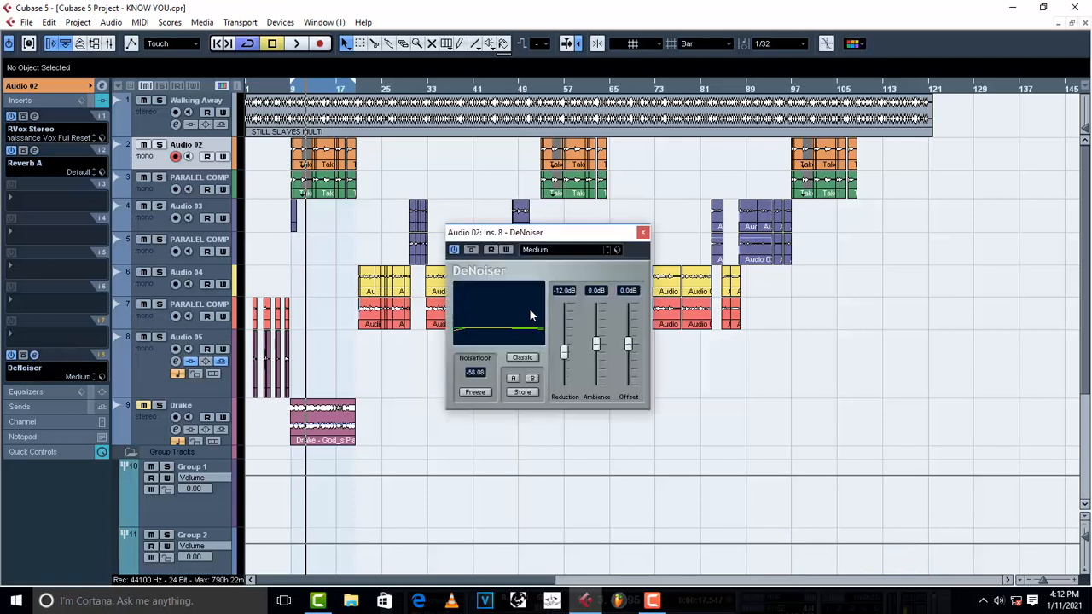
pyautogui.click(646, 237)
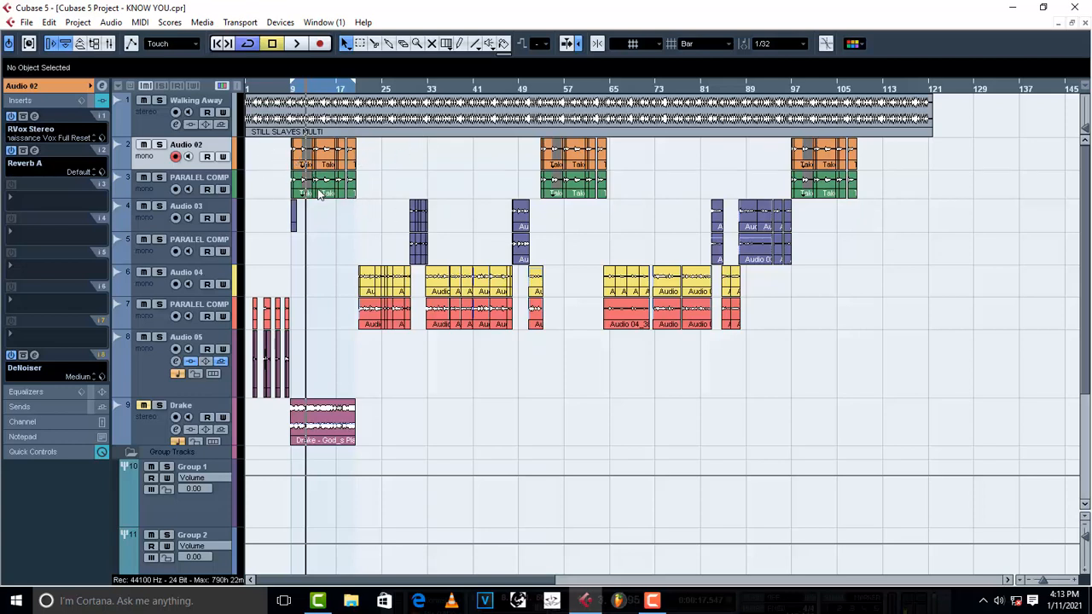
# Select the PARALEL COMP track below Audio 02 and examine its RCompressor settings, including the threshold.
pyautogui.click(158, 189)
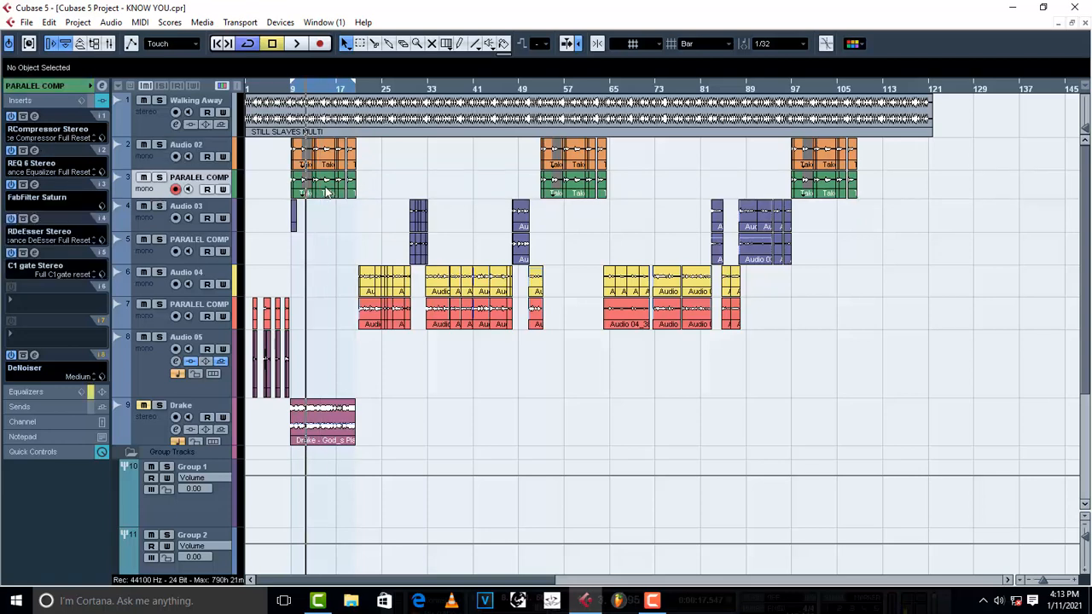
pyautogui.click(34, 117)
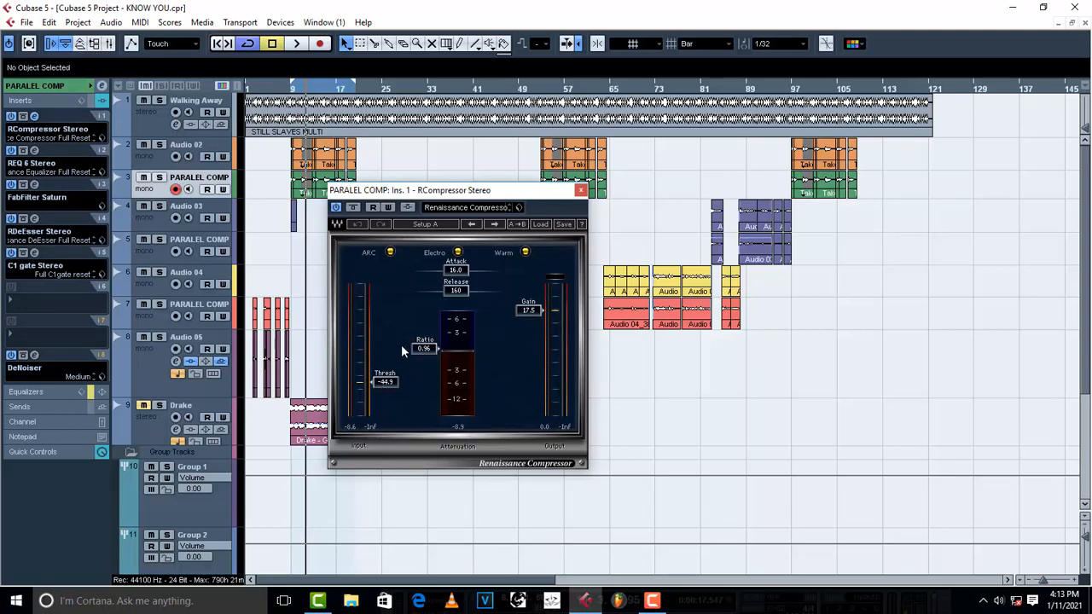
pyautogui.click(381, 385)
pyautogui.click(581, 191)
# Open the REQ 6 equalizer on the PARALEL COMP track, solo the track and listen to it.
pyautogui.click(33, 151)
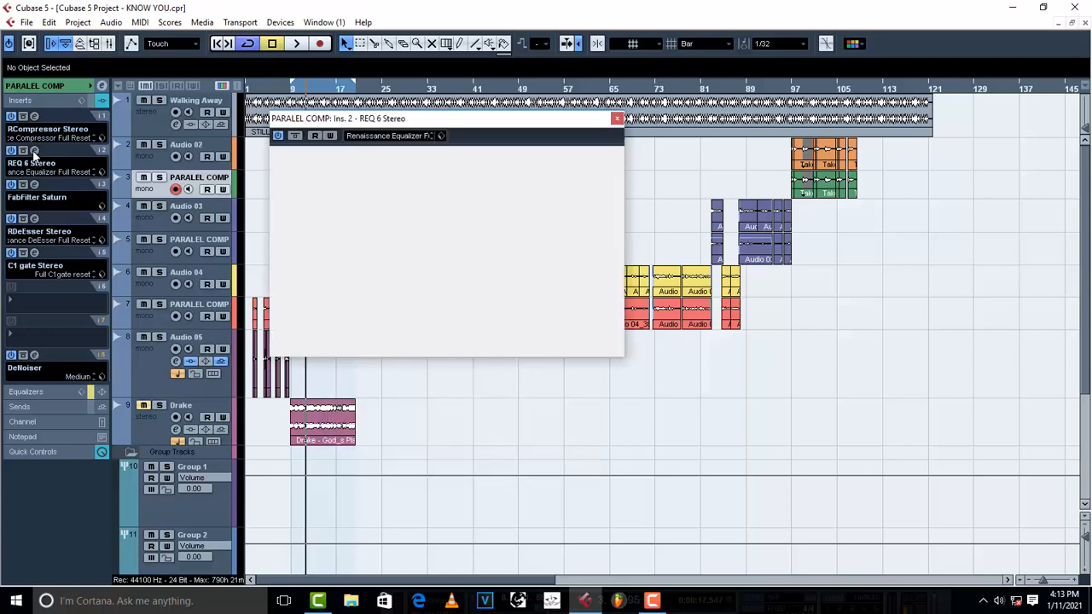
pyautogui.moveTo(555, 125); pyautogui.dragTo(644, 173)
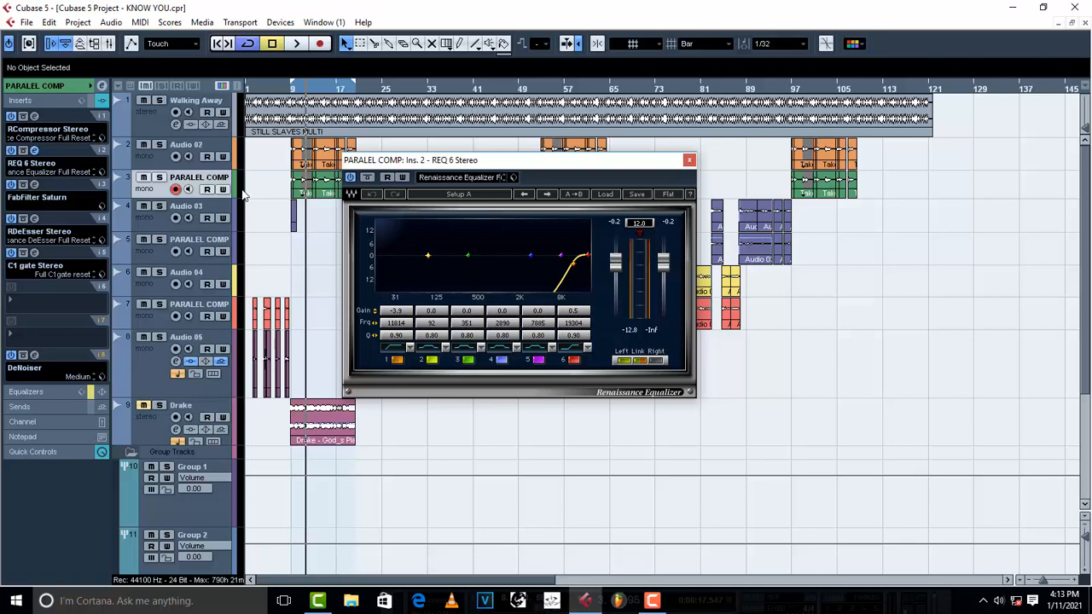
pyautogui.click(158, 178)
pyautogui.press('space')
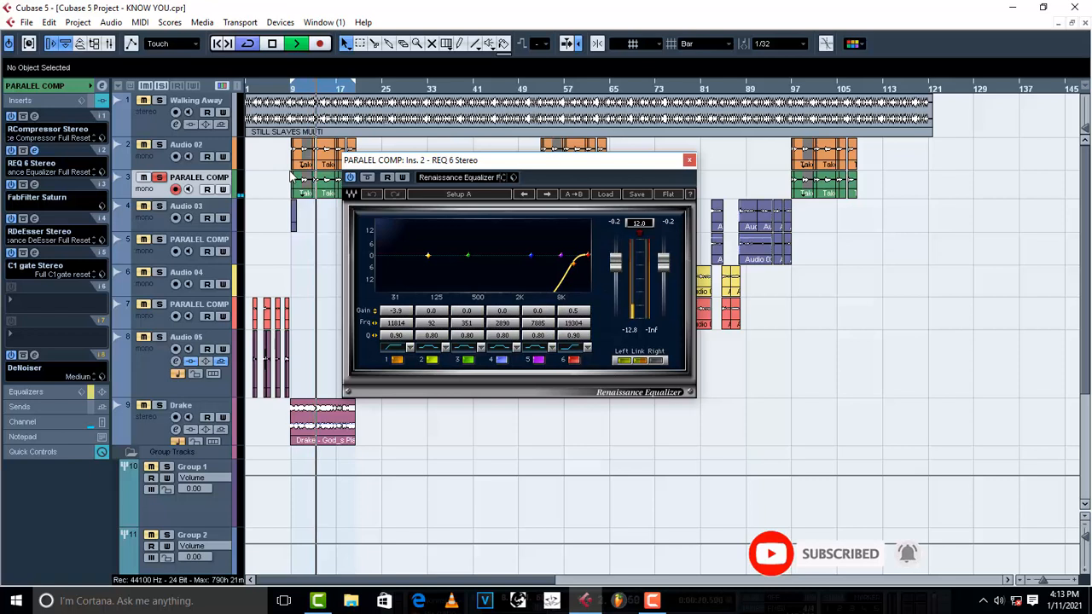
pyautogui.press('space')
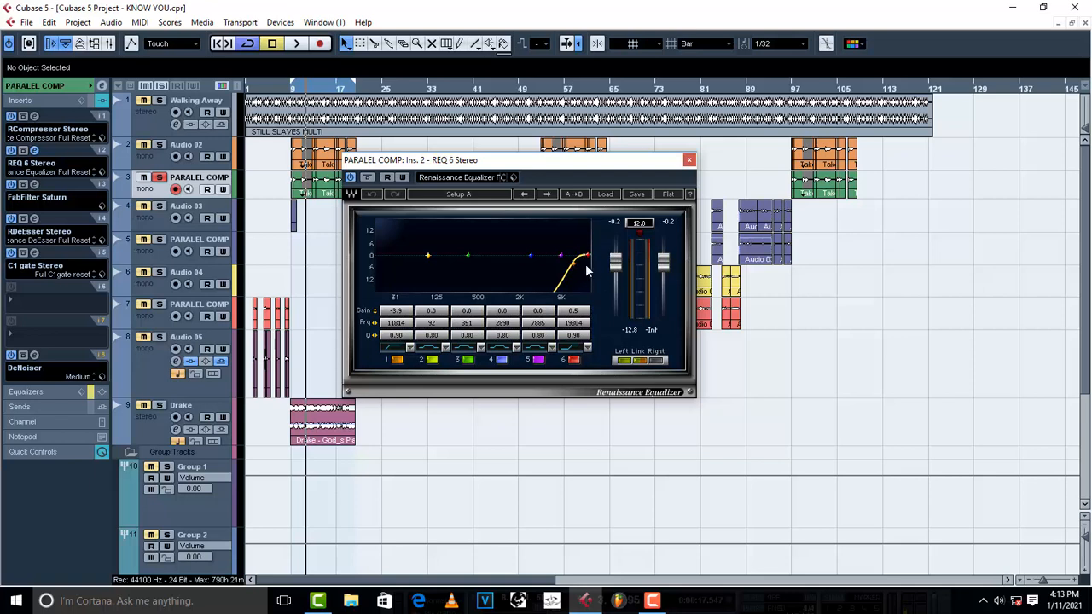
# Try lowering the REQ 6 band 1 low-cut frequency to about 687 Hz and listen to the soloed track.
pyautogui.moveTo(571, 271); pyautogui.dragTo(487, 263)
pyautogui.press('space')
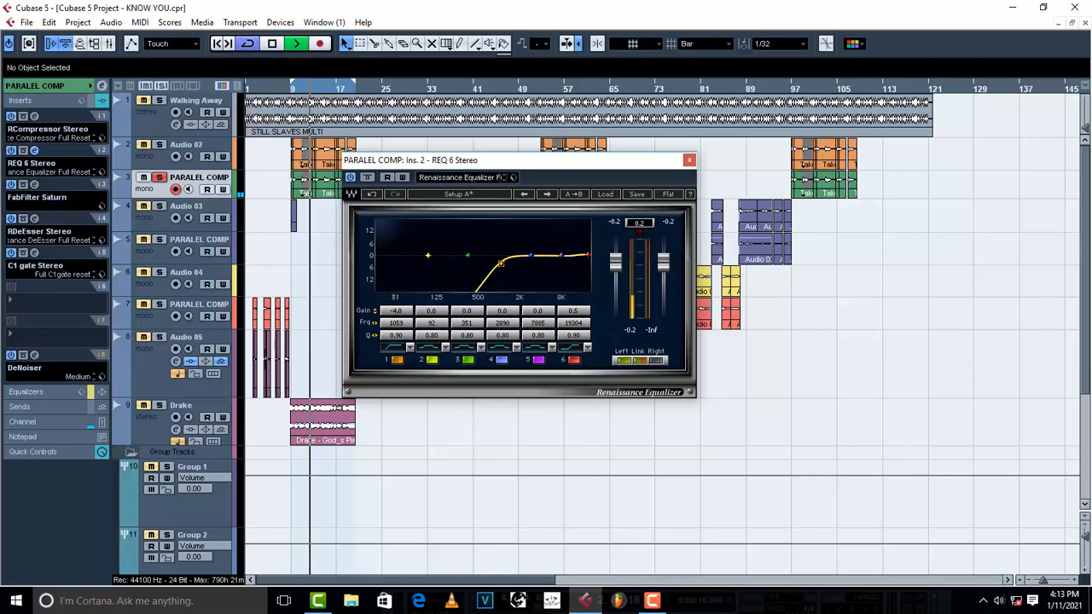
pyautogui.press('space')
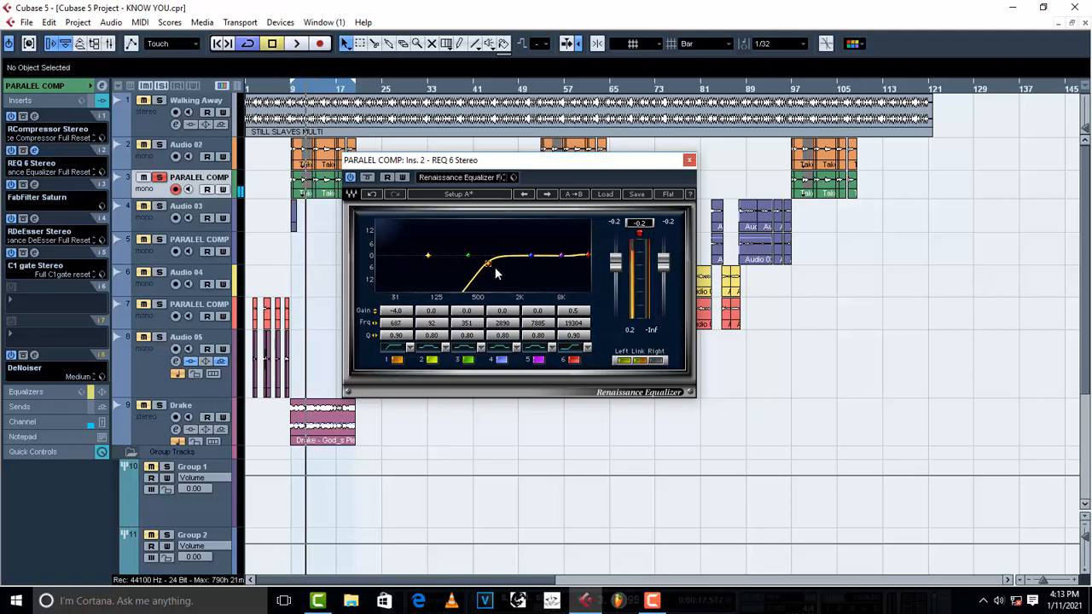
# Raise the REQ 6 band 1 low-cut to about 12248 Hz with -3.7 gain, listen to it and close the equalizer.
pyautogui.moveTo(487, 263); pyautogui.dragTo(575, 261)
pyautogui.press('space')
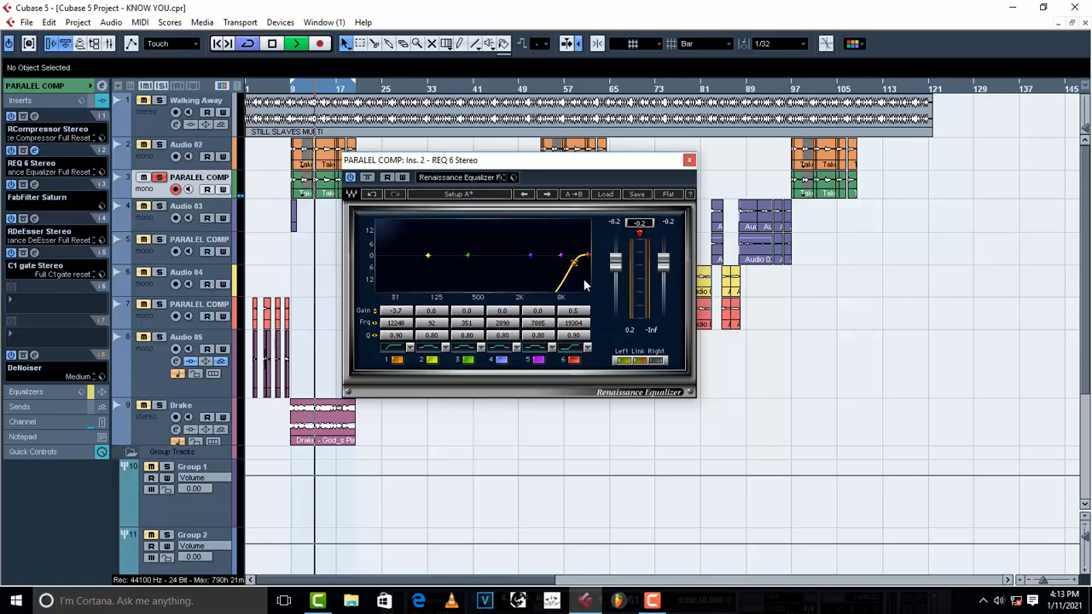
pyautogui.press('space')
pyautogui.click(689, 161)
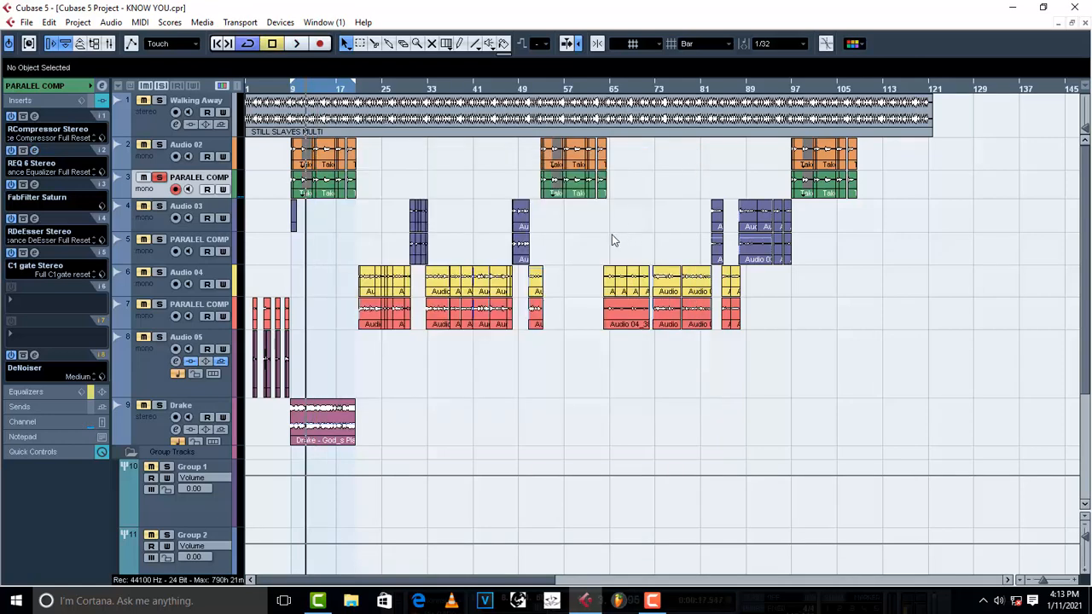
# Open FabFilter Saturn on the PARALEL COMP track and examine the Allround Saturation presets, keeping Saturate and Color O.
pyautogui.click(36, 179)
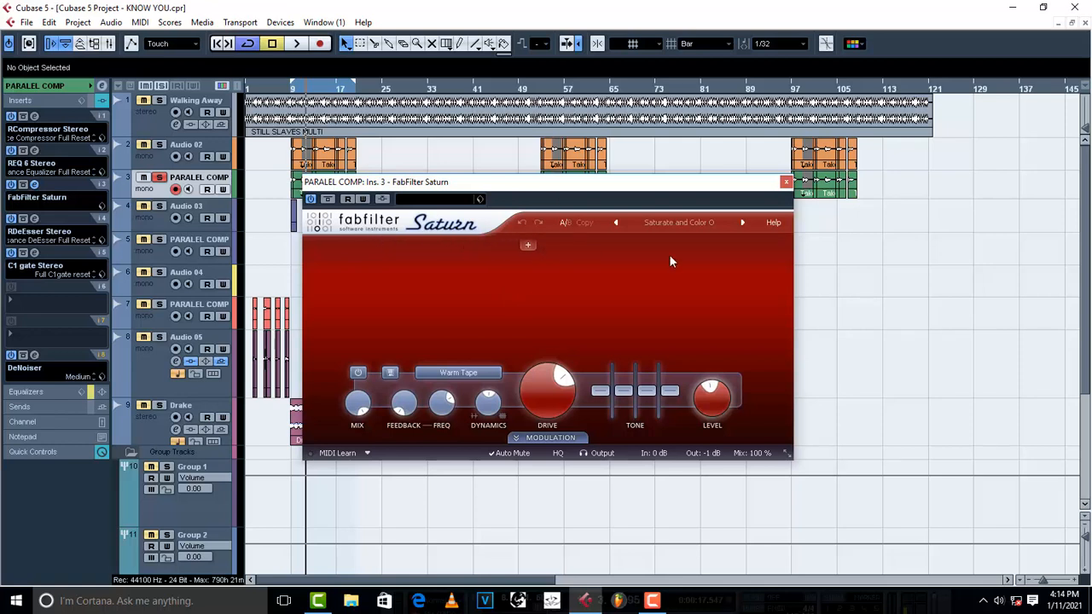
pyautogui.click(681, 222)
pyautogui.moveTo(691, 239)
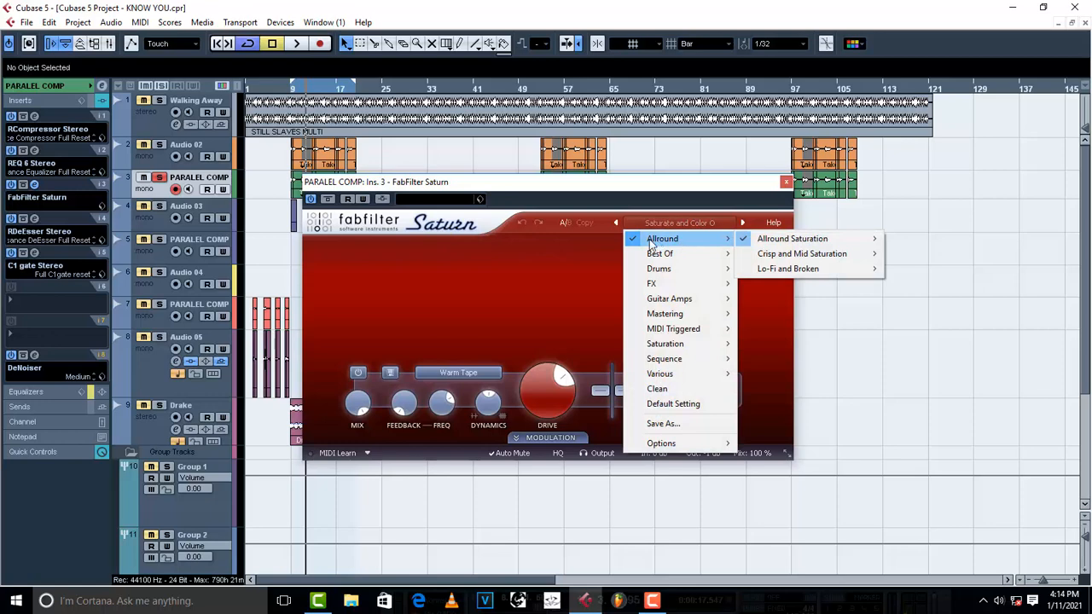
pyautogui.moveTo(789, 242)
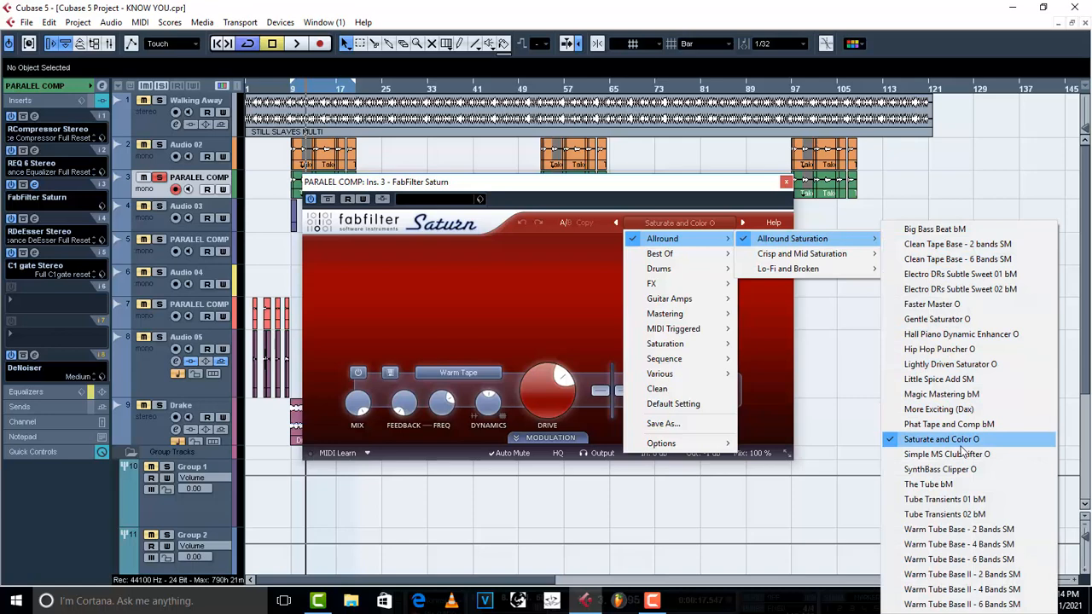
pyautogui.click(717, 193)
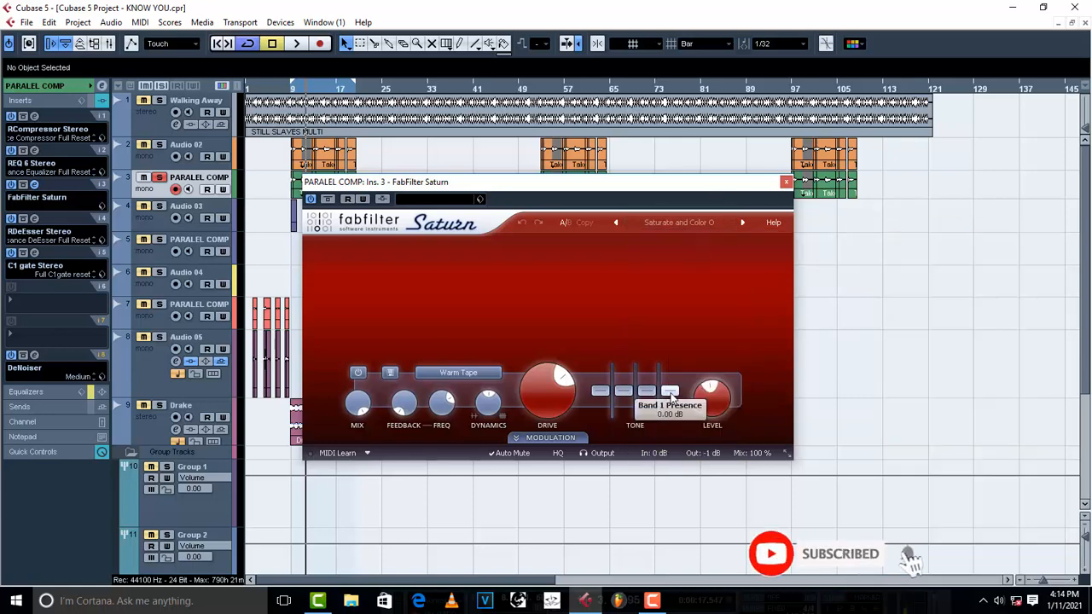
# Close FabFilter Saturn, examine the RDeEsser and C1 gate on the PARALEL COMP track, and listen to the soloed track.
pyautogui.moveTo(671, 398)
pyautogui.click(785, 182)
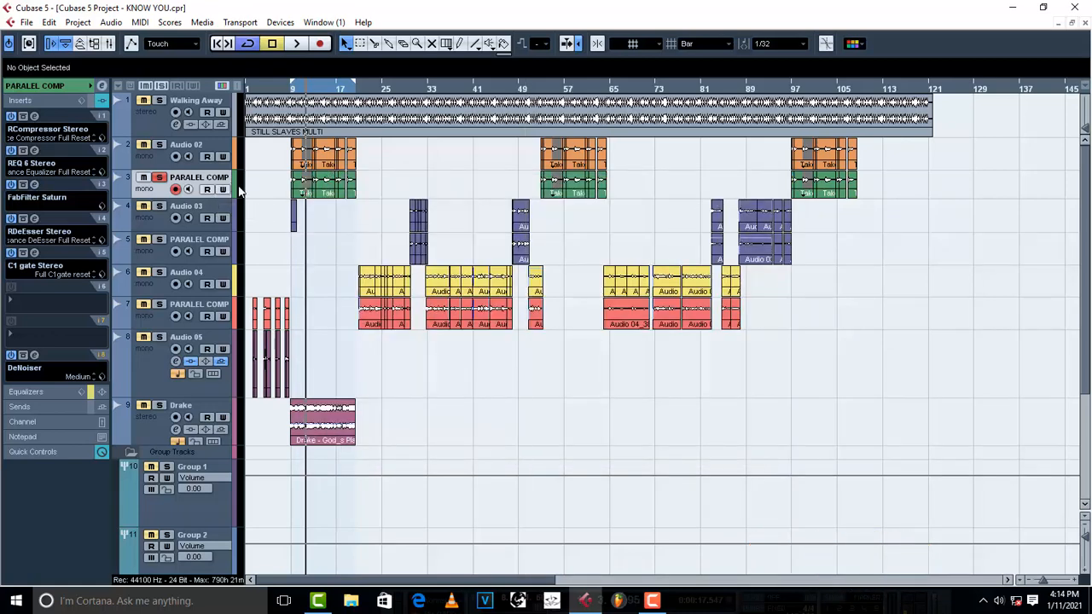
pyautogui.click(35, 222)
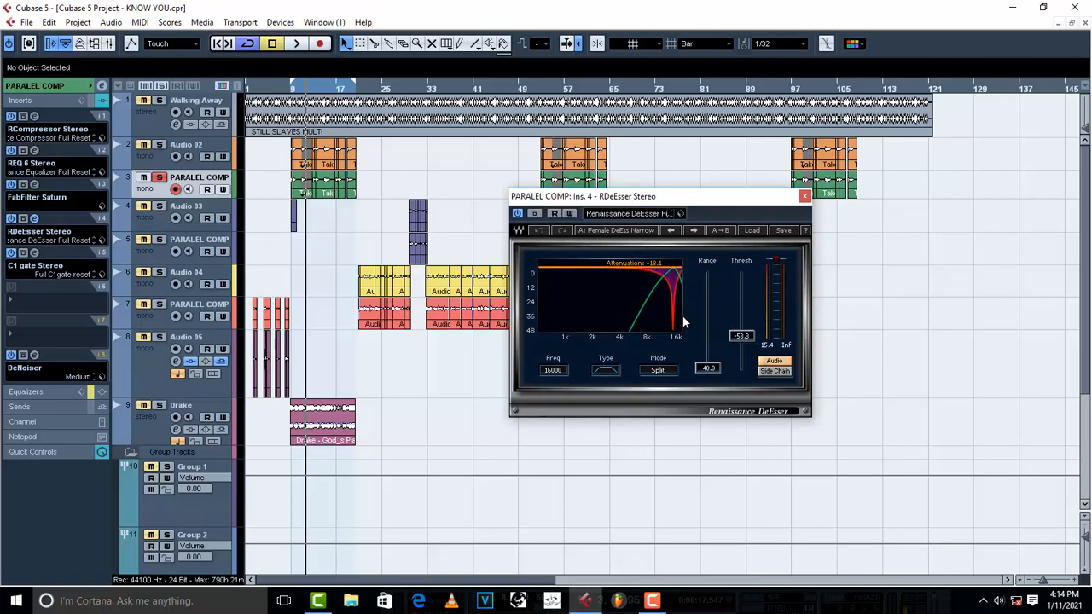
pyautogui.click(804, 196)
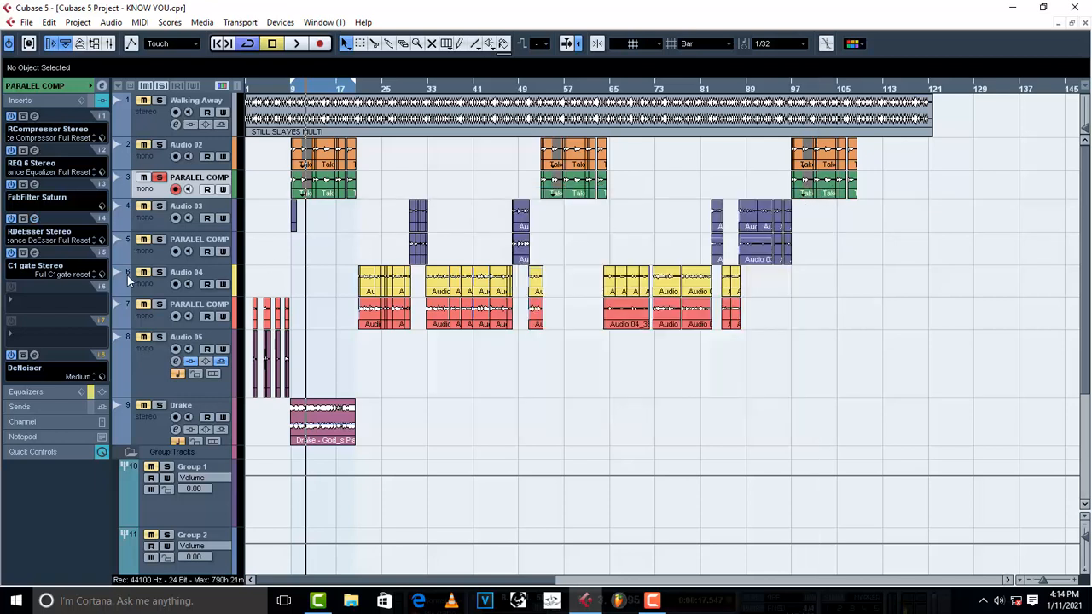
pyautogui.click(34, 252)
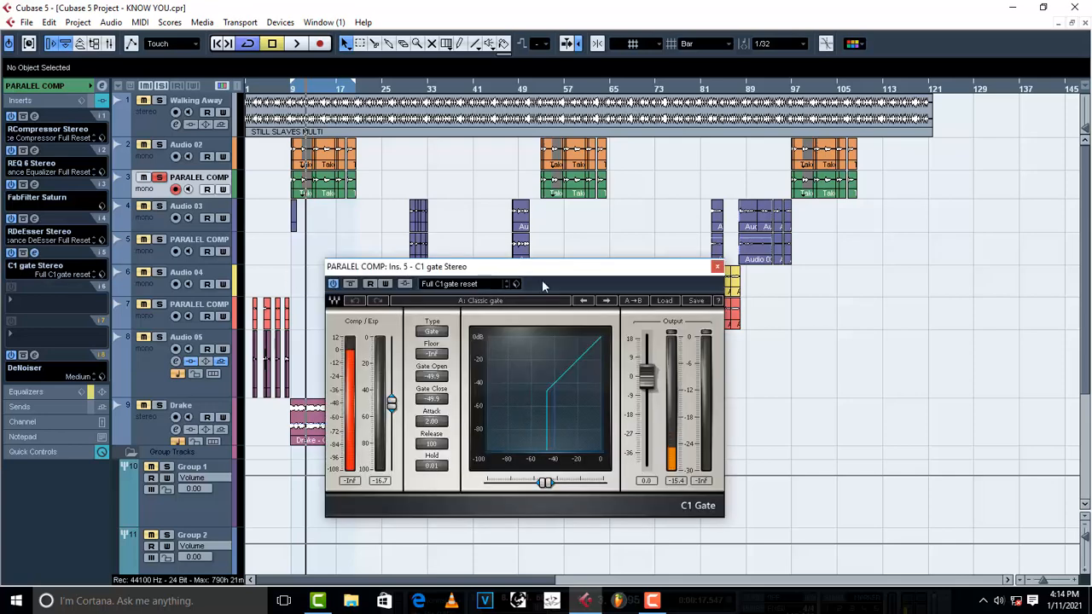
pyautogui.click(717, 267)
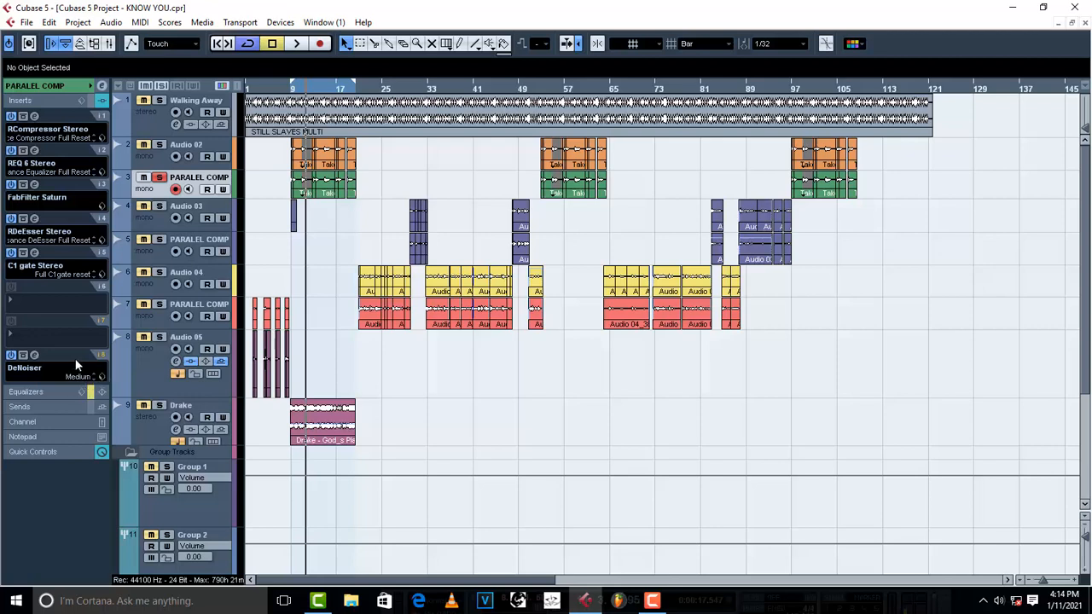
pyautogui.press('space')
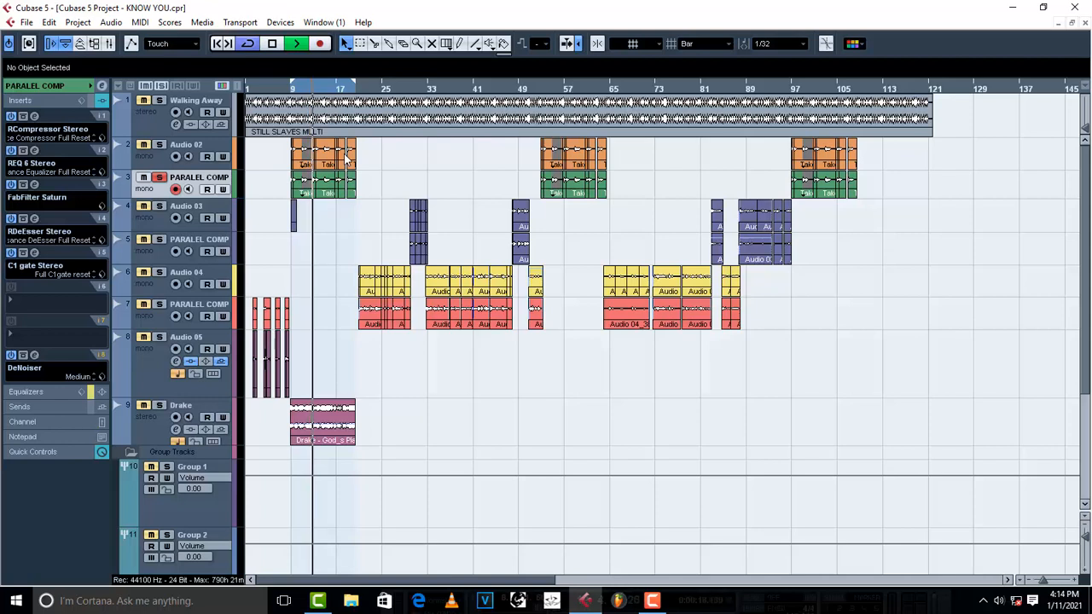
pyautogui.press('space')
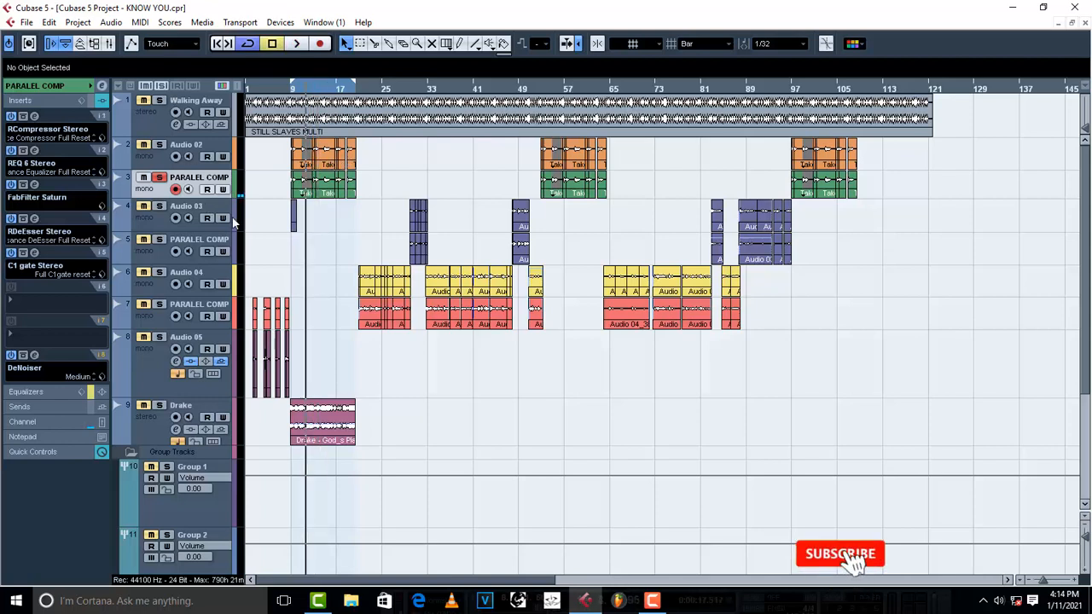
# Pull the PARALEL COMP track's volume down to minus infinity, listen with Audio 02 also soloed, and clear the solos.
pyautogui.click(56, 85)
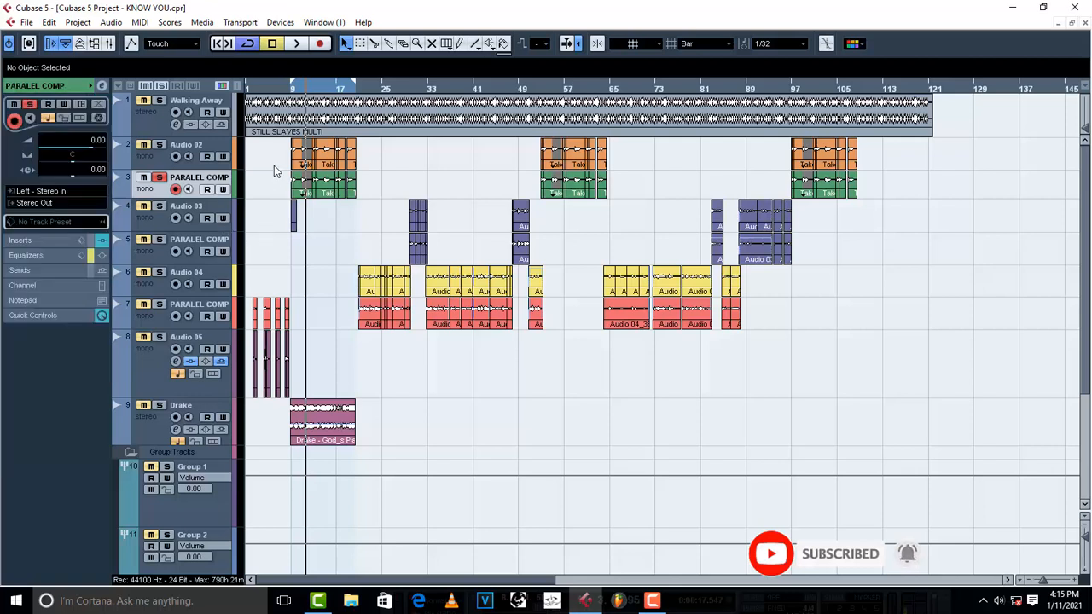
pyautogui.click(157, 164)
pyautogui.click(156, 195)
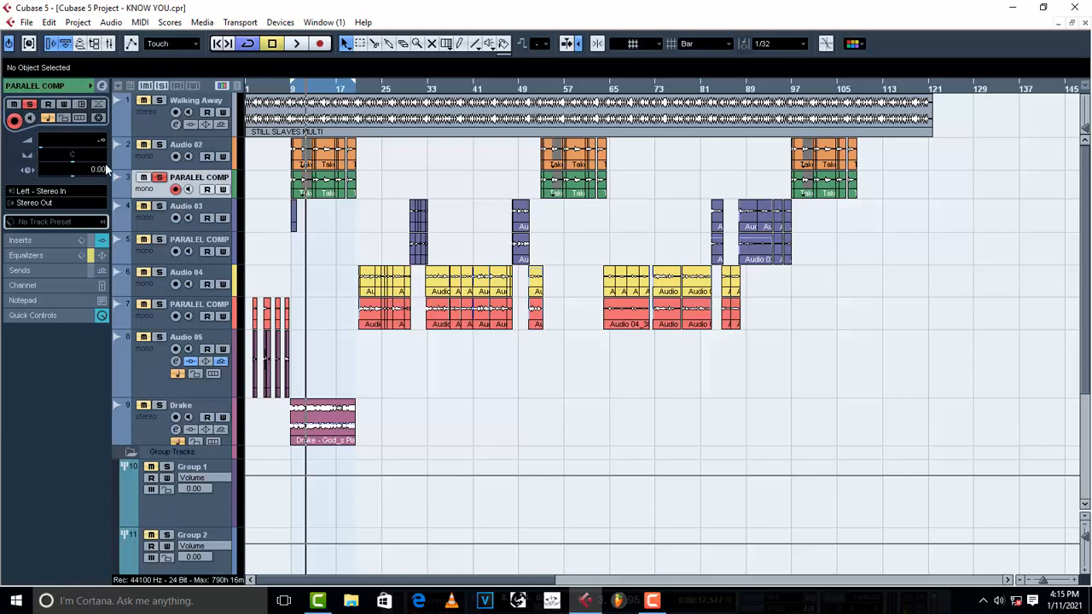
pyautogui.press('space')
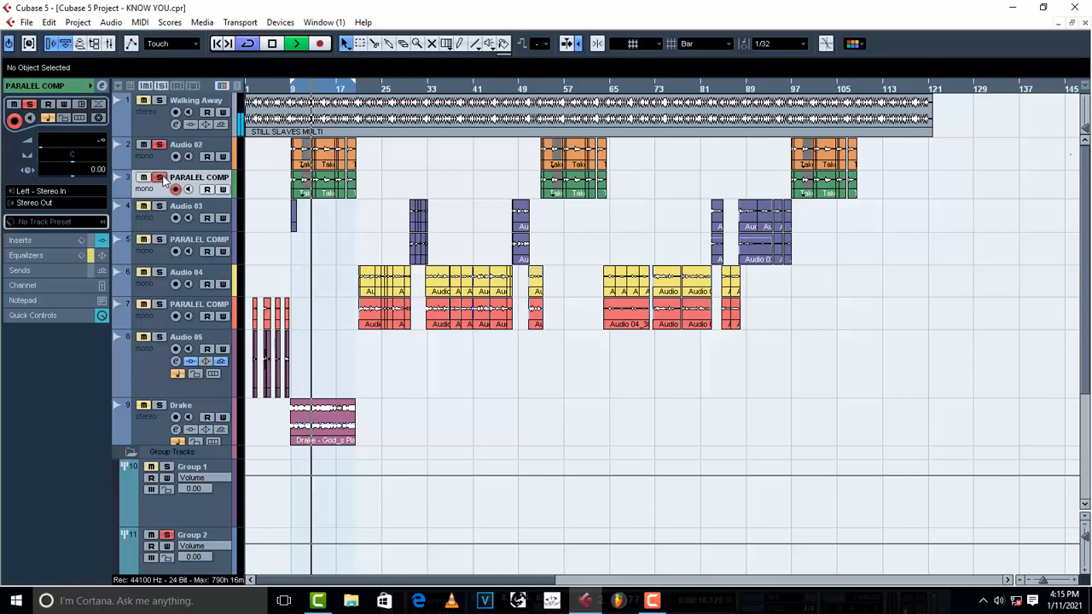
pyautogui.press('space')
pyautogui.click(163, 180)
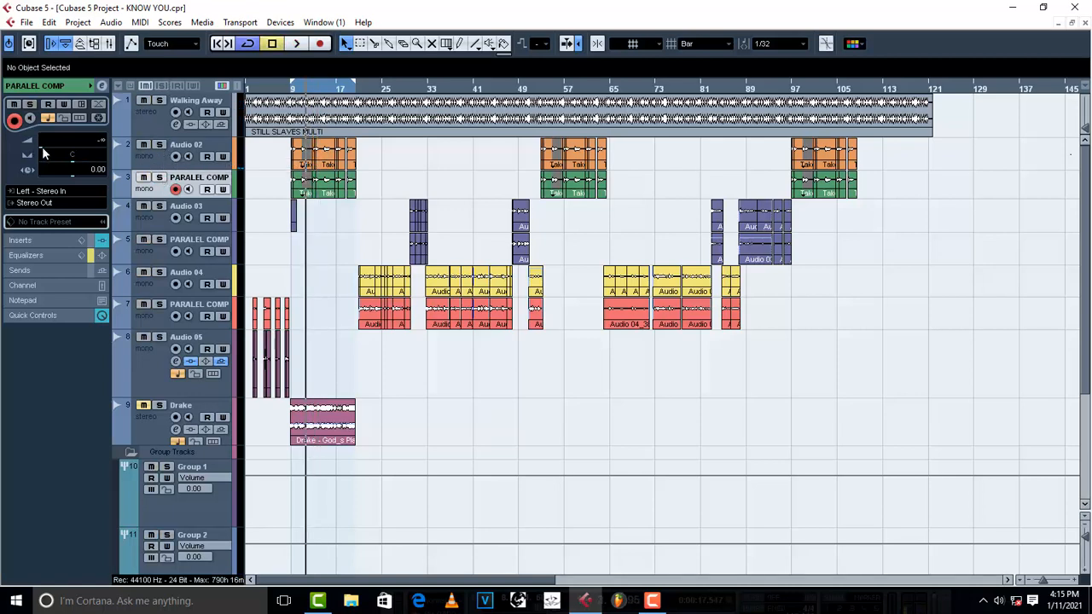
# Set the PARALEL COMP track's volume to 0.00 and listen to it in the full mix.
pyautogui.moveTo(96, 151); pyautogui.dragTo(94, 144)
pyautogui.doubleClick(96, 141)
pyautogui.write('0')
pyautogui.press('Return')
pyautogui.press('space')
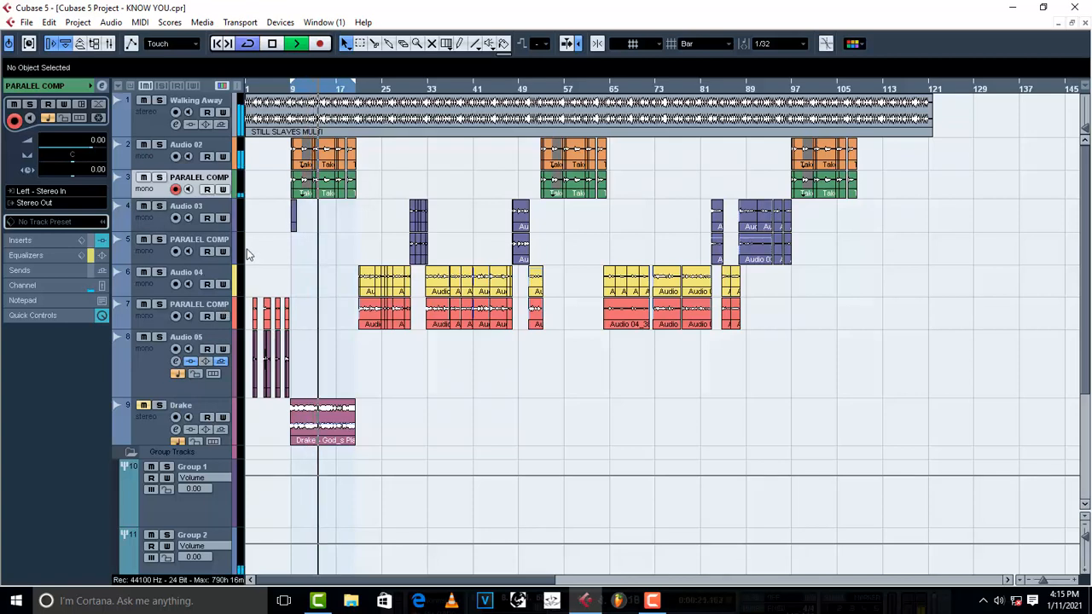
pyautogui.press('space')
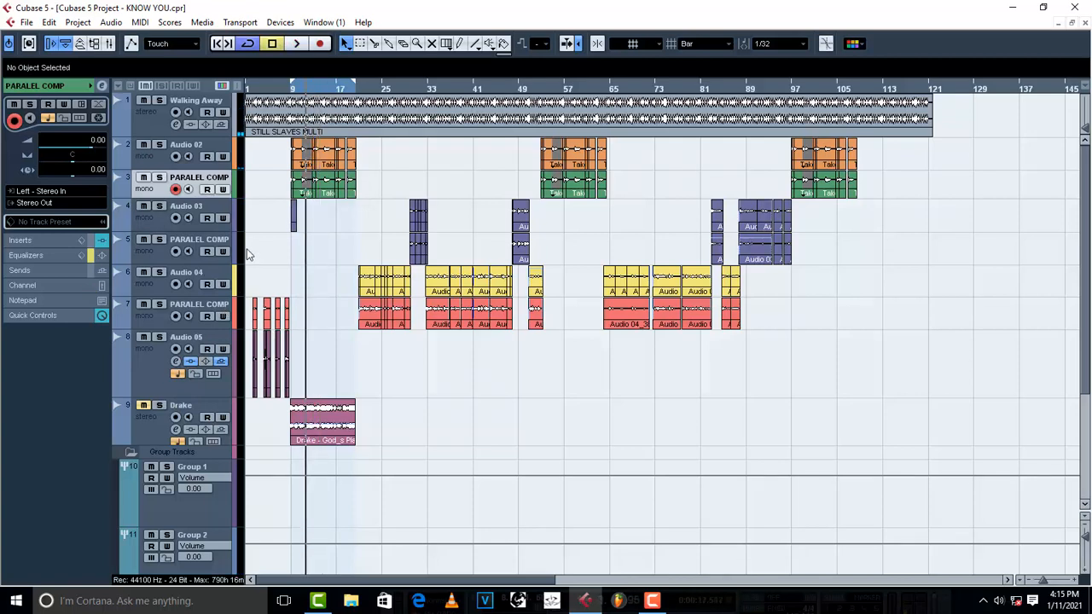
# Examine the output routing of Audio 02 and the option for adding a group channel track, and select Group 2.
pyautogui.click(152, 162)
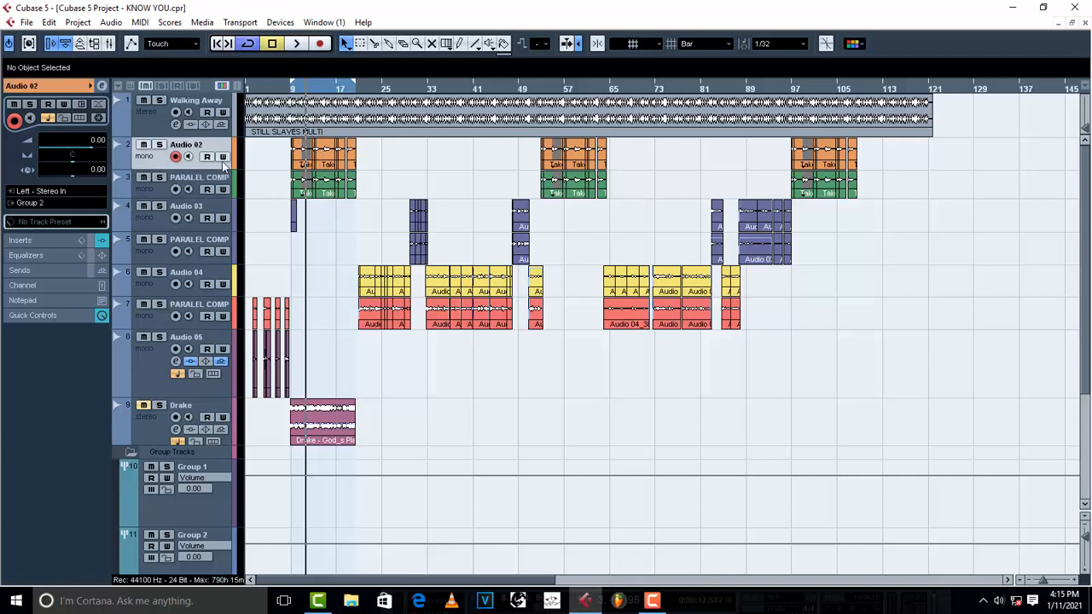
pyautogui.scroll(-3, 281, 382)
pyautogui.scroll(-1, 281, 381)
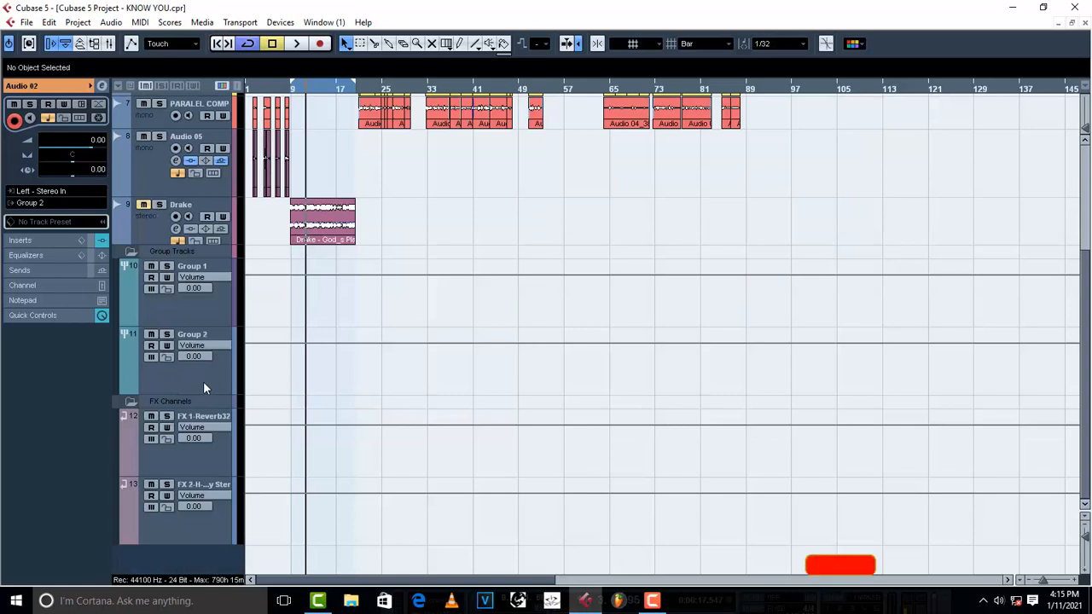
pyautogui.rightClick(182, 546)
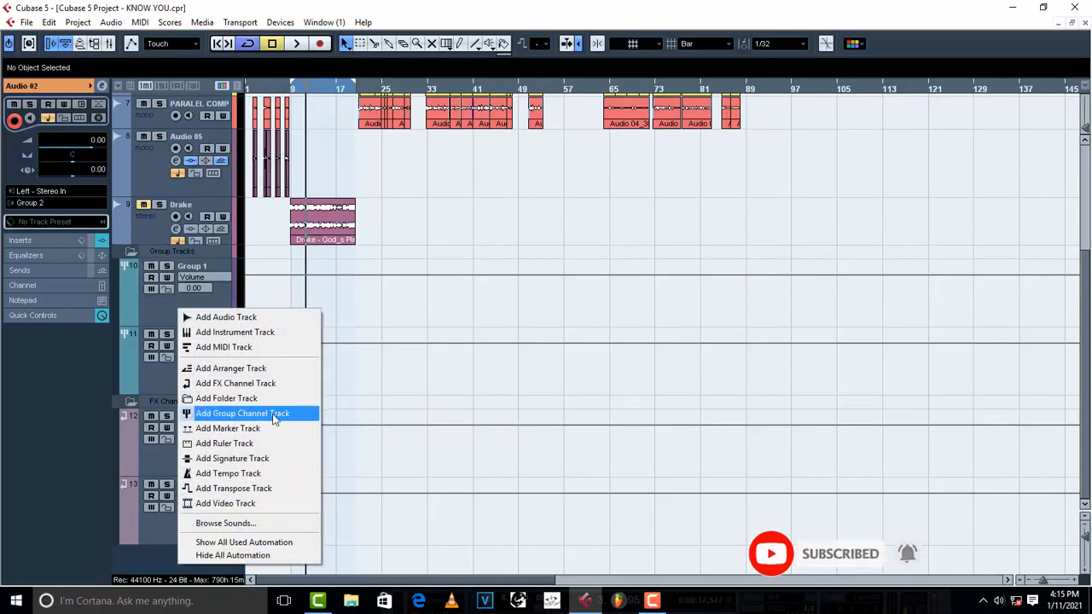
pyautogui.click(456, 231)
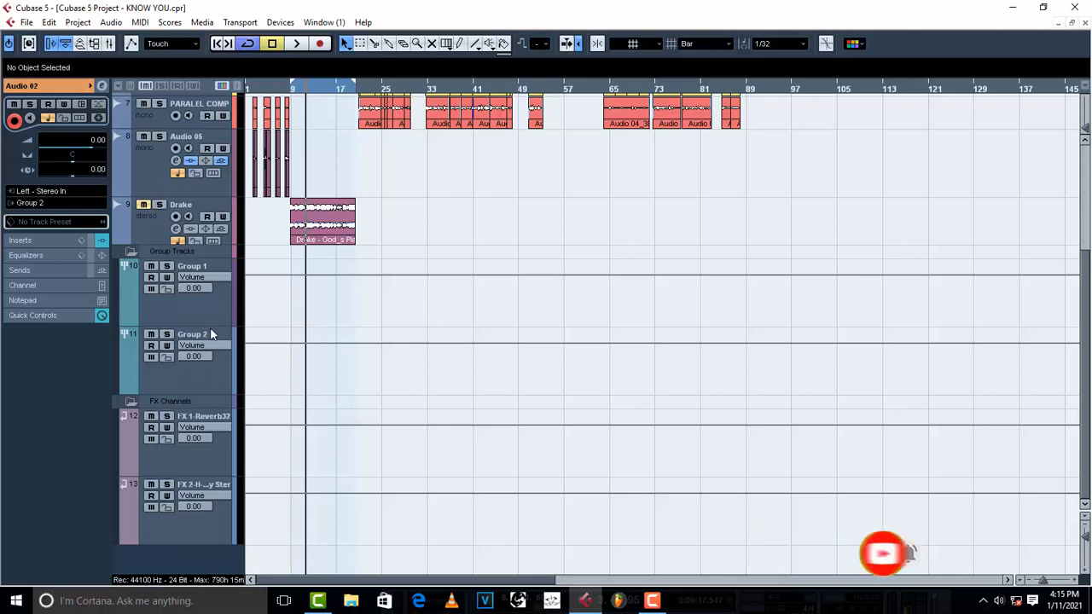
pyautogui.click(207, 357)
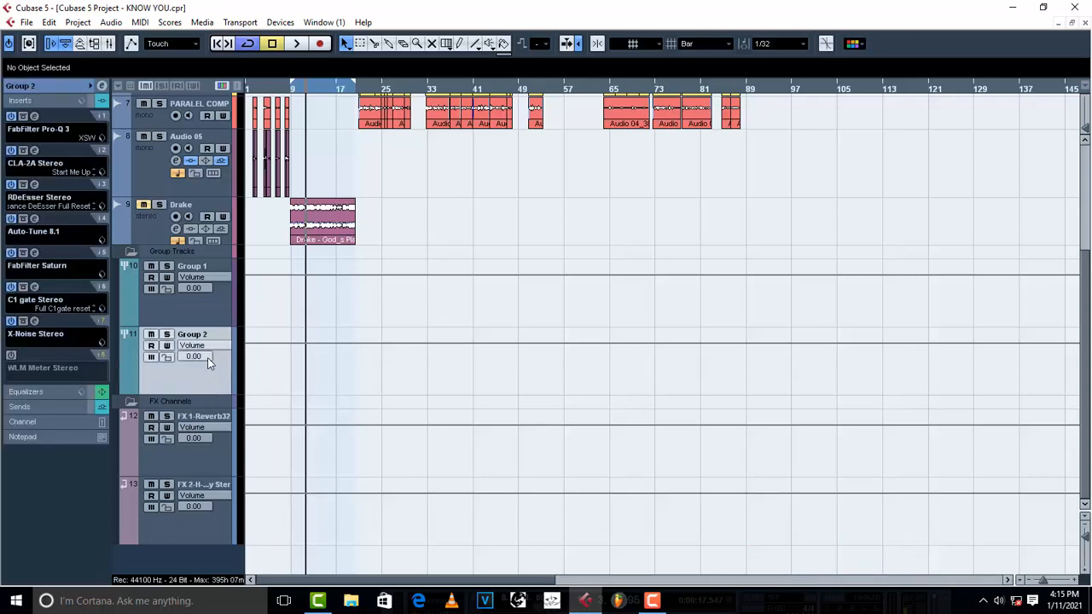
# Open FabFilter Pro-Q 3 on Group 2, try a bell boost of +15.92 dB at 4534.6 Hz, remove it and close the equalizer.
pyautogui.click(34, 117)
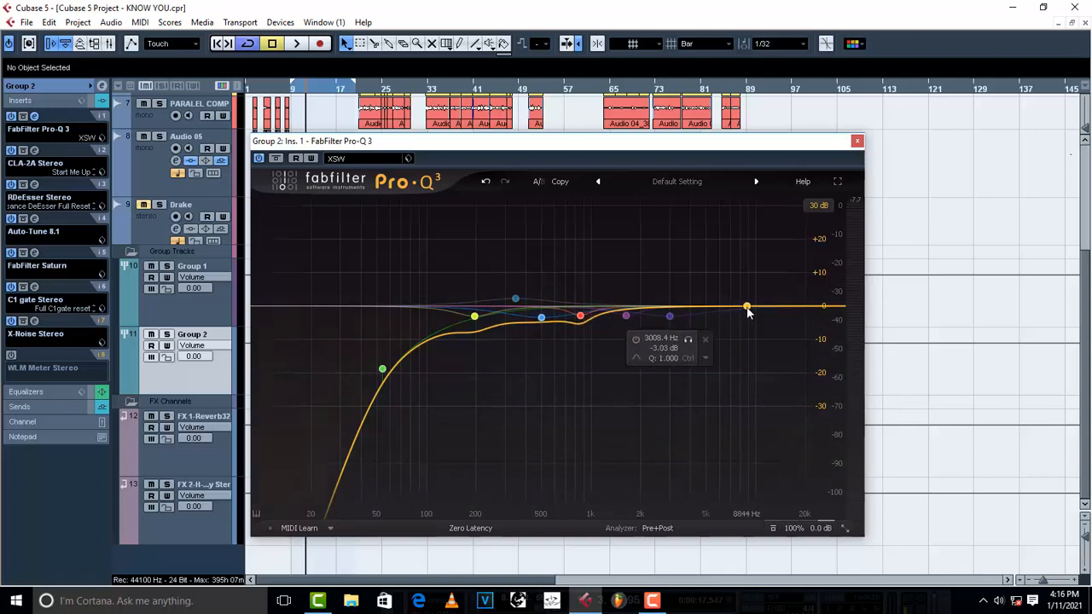
pyautogui.moveTo(747, 312); pyautogui.dragTo(700, 252)
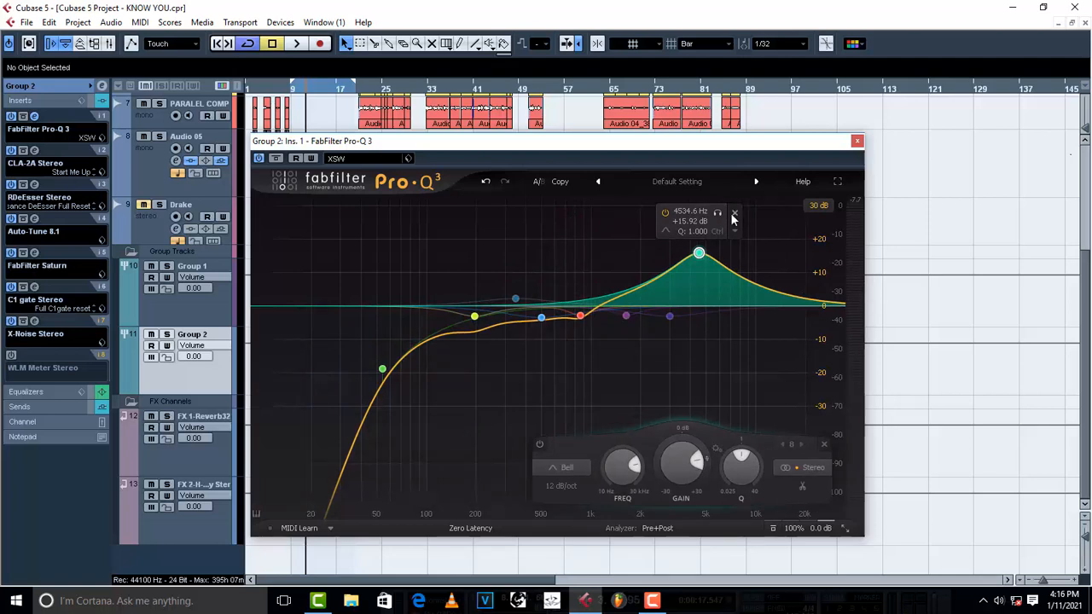
pyautogui.click(733, 214)
pyautogui.click(857, 140)
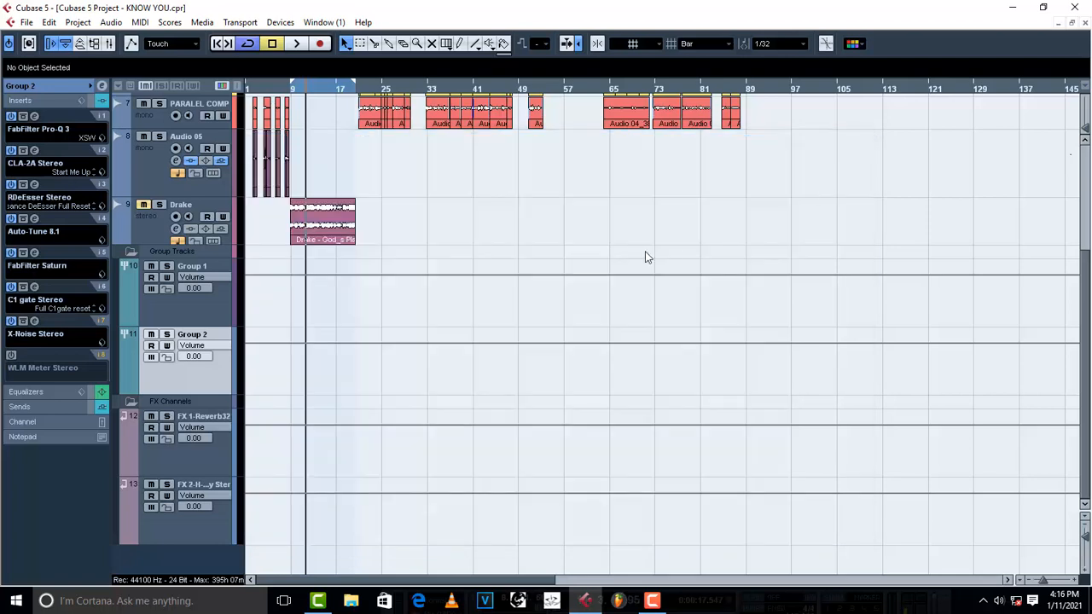
# Examine the Auto-Tune 8.1 retune speed, key and scale and the FabFilter Saturn drive and presence settings on Group 2.
pyautogui.click(34, 220)
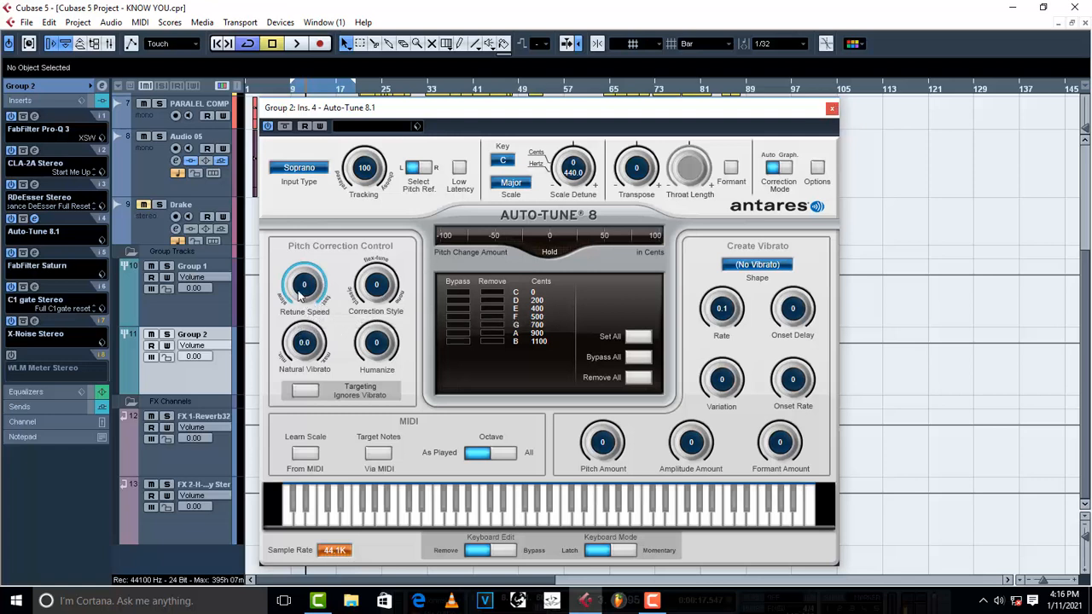
pyautogui.moveTo(300, 294); pyautogui.dragTo(310, 266)
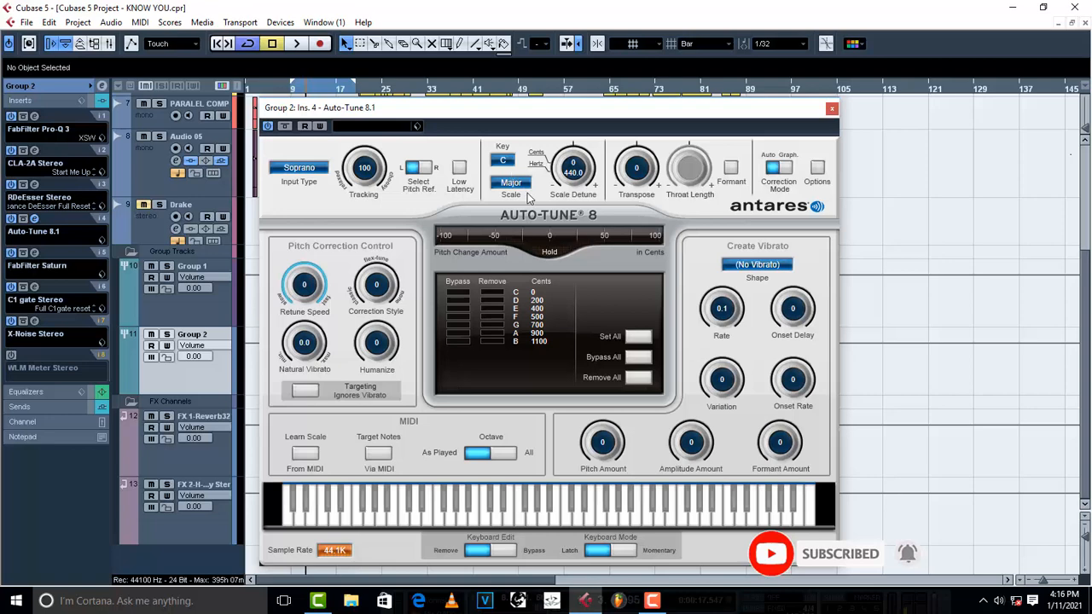
pyautogui.click(831, 109)
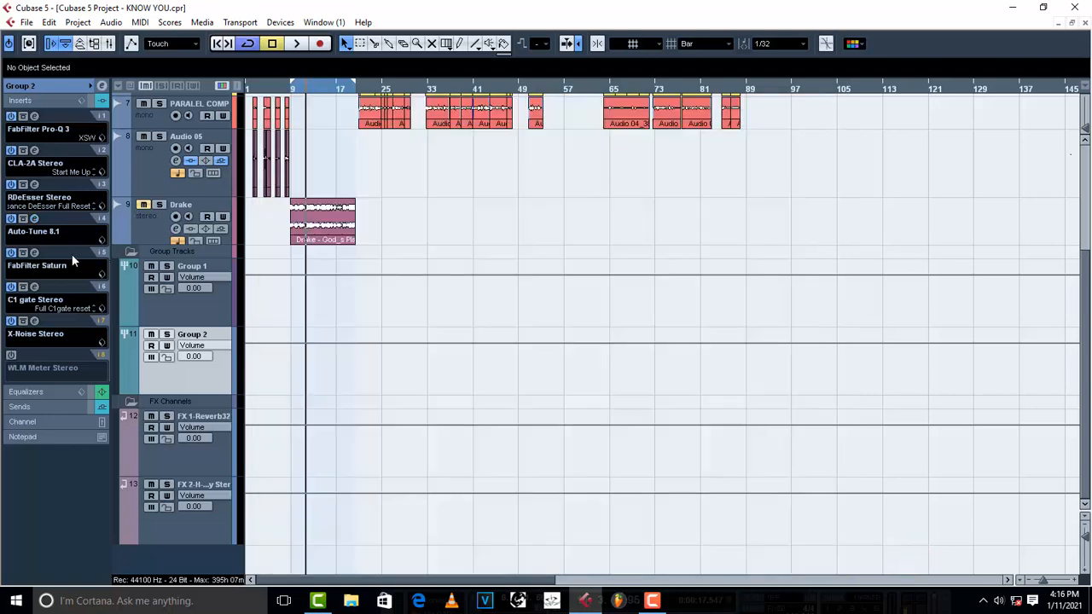
pyautogui.click(34, 256)
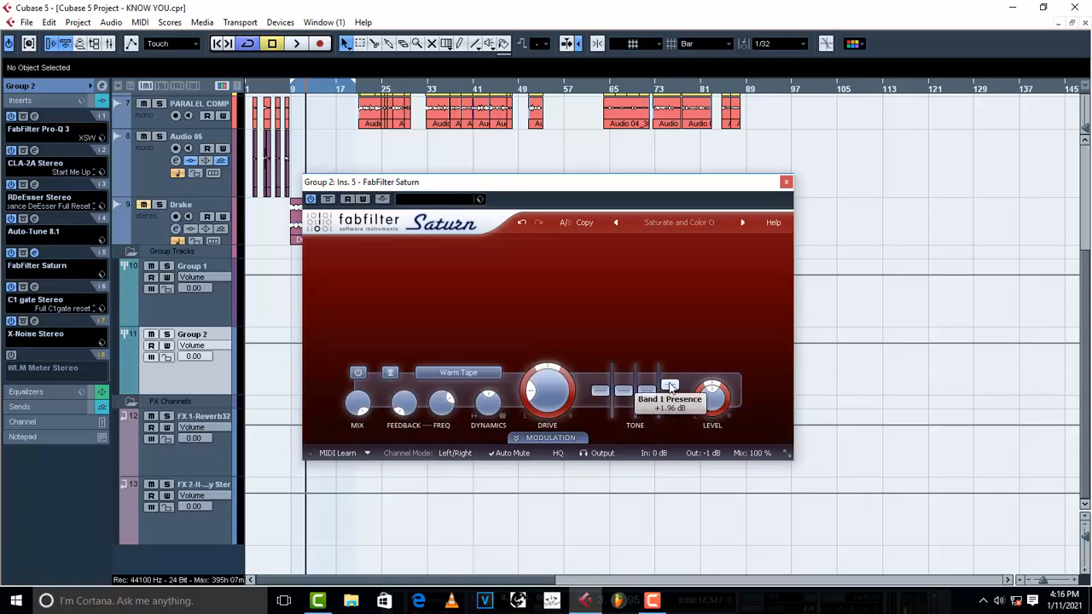
pyautogui.moveTo(671, 388)
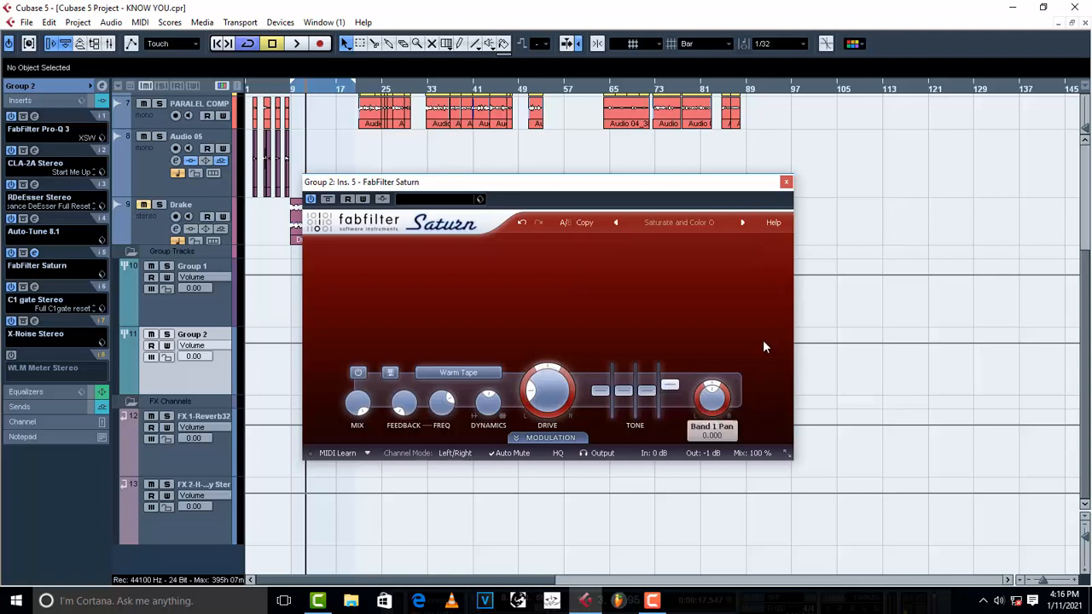
pyautogui.click(786, 182)
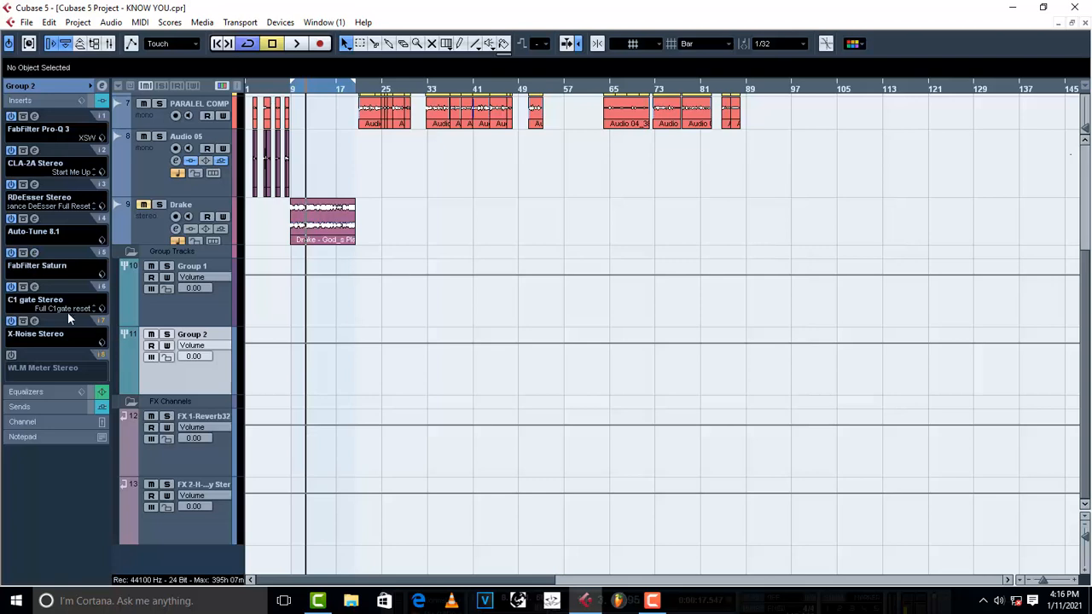
# Open and examine the C1 gate and X-Noise plug-ins on Group 2, closing each one.
pyautogui.click(35, 292)
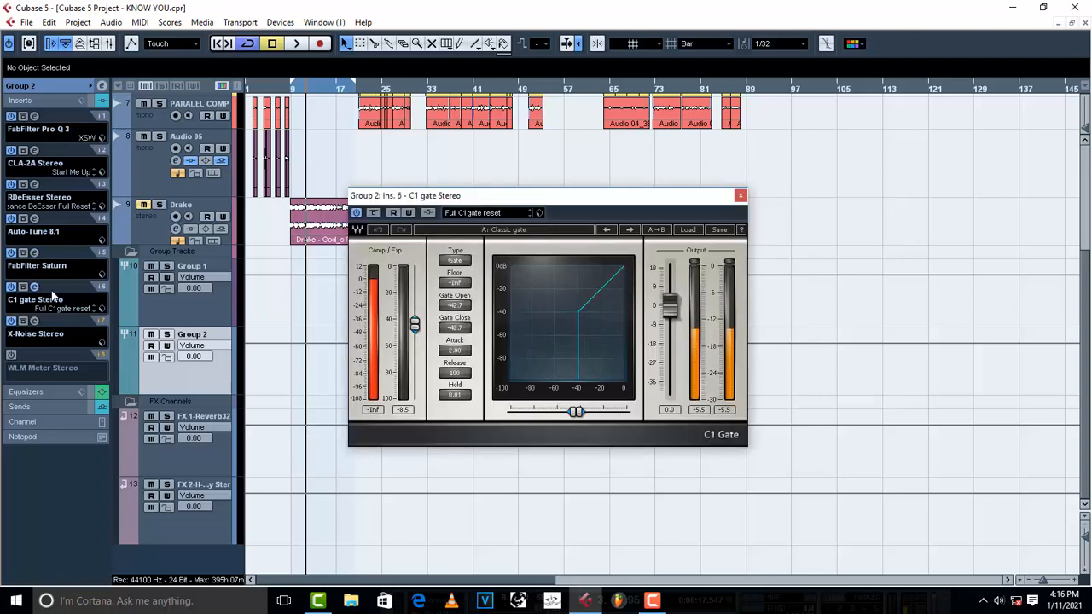
pyautogui.click(744, 198)
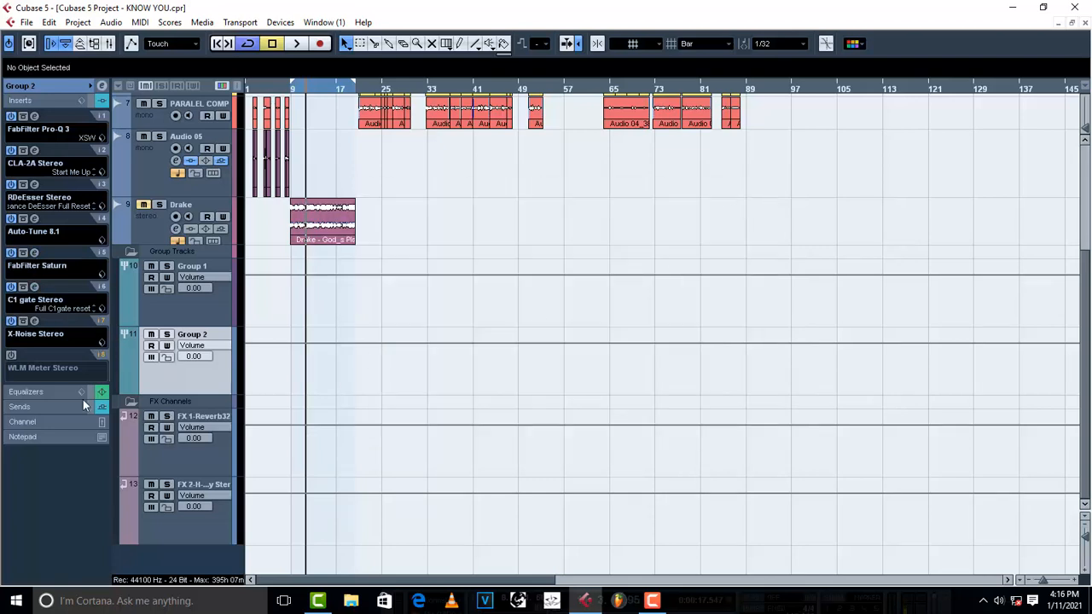
pyautogui.click(35, 321)
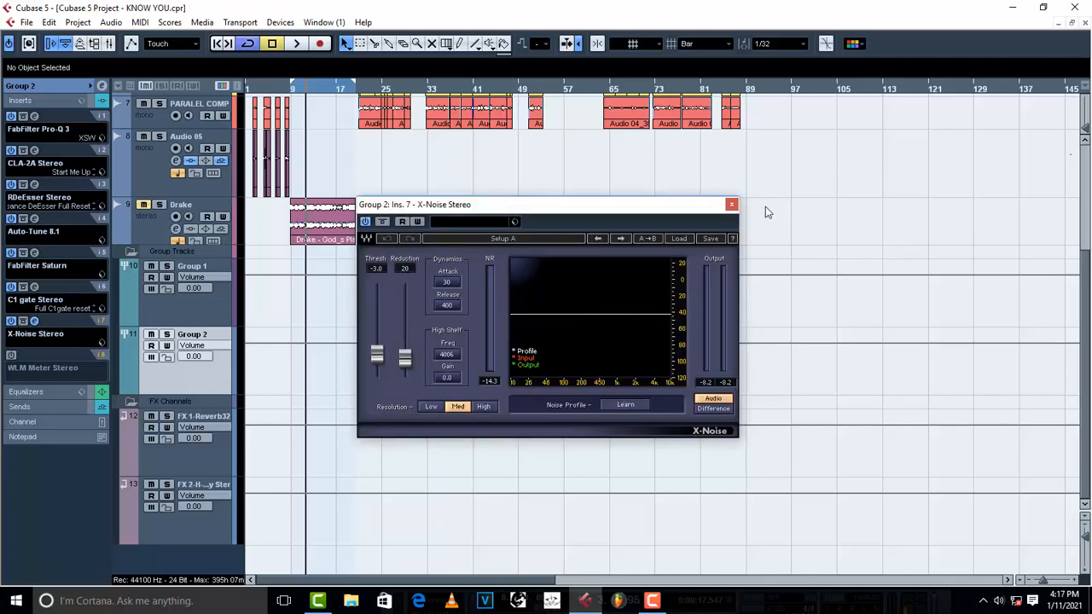
pyautogui.click(732, 205)
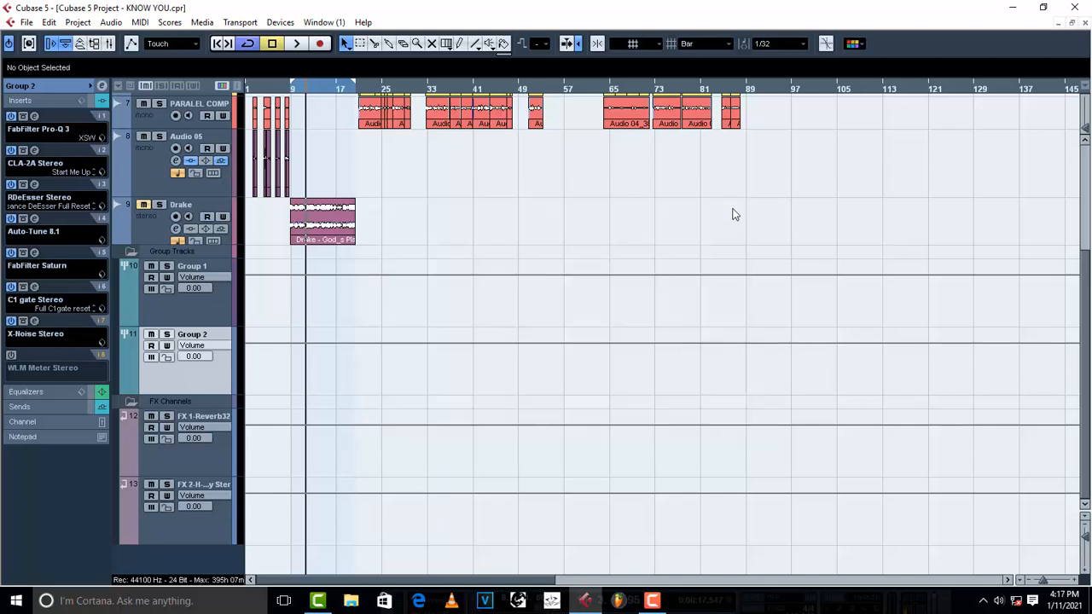
# Listen to the full vocal mix with the beat, stop playback and minimize the project to show the desktop.
pyautogui.scroll(5, 418, 270)
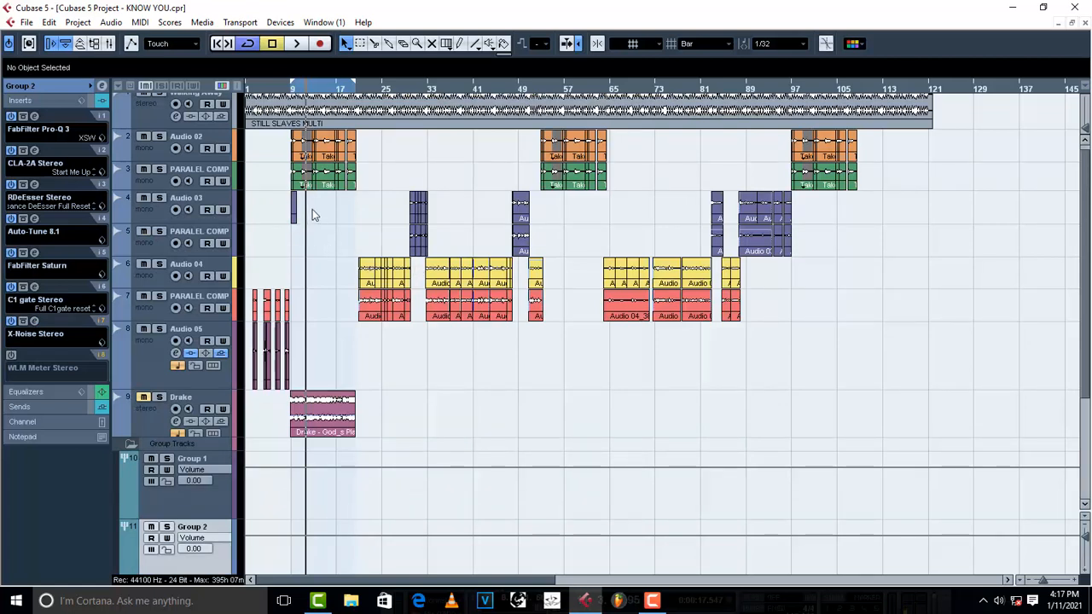
pyautogui.press('space')
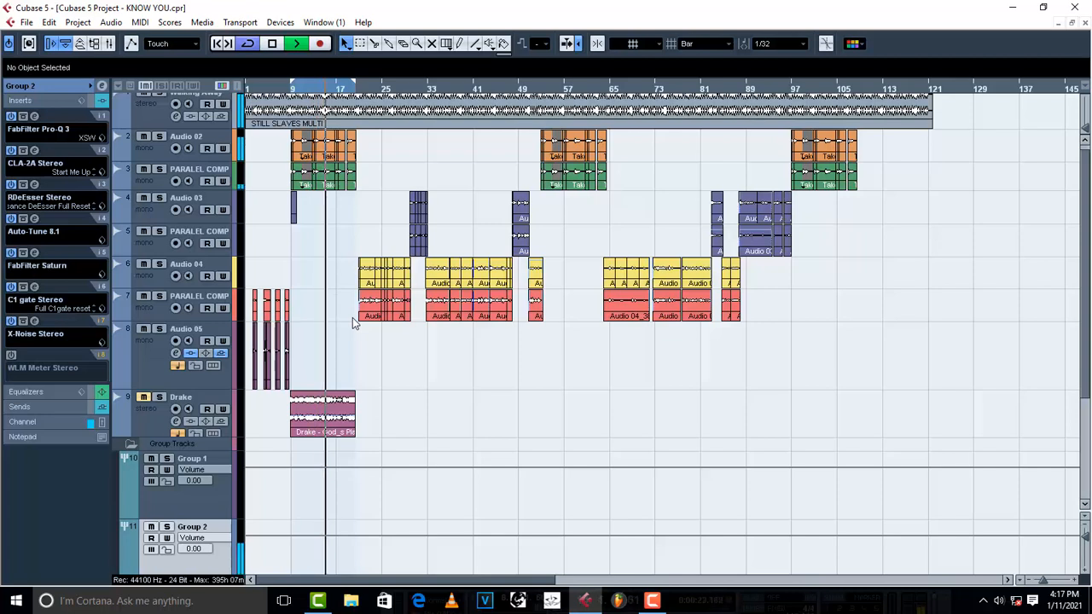
pyautogui.press('space')
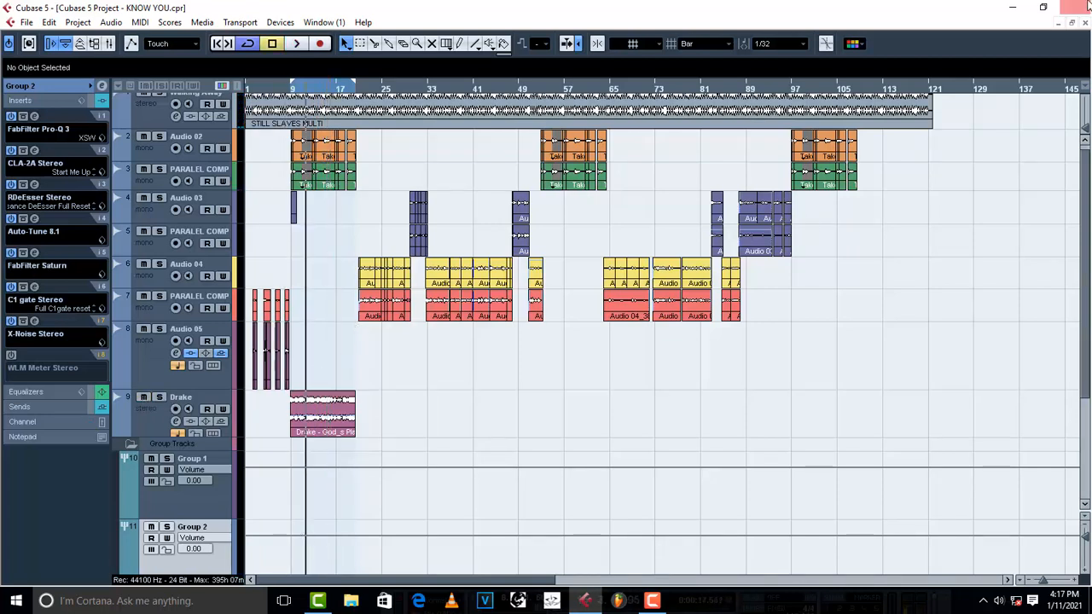
pyautogui.click(1013, 7)
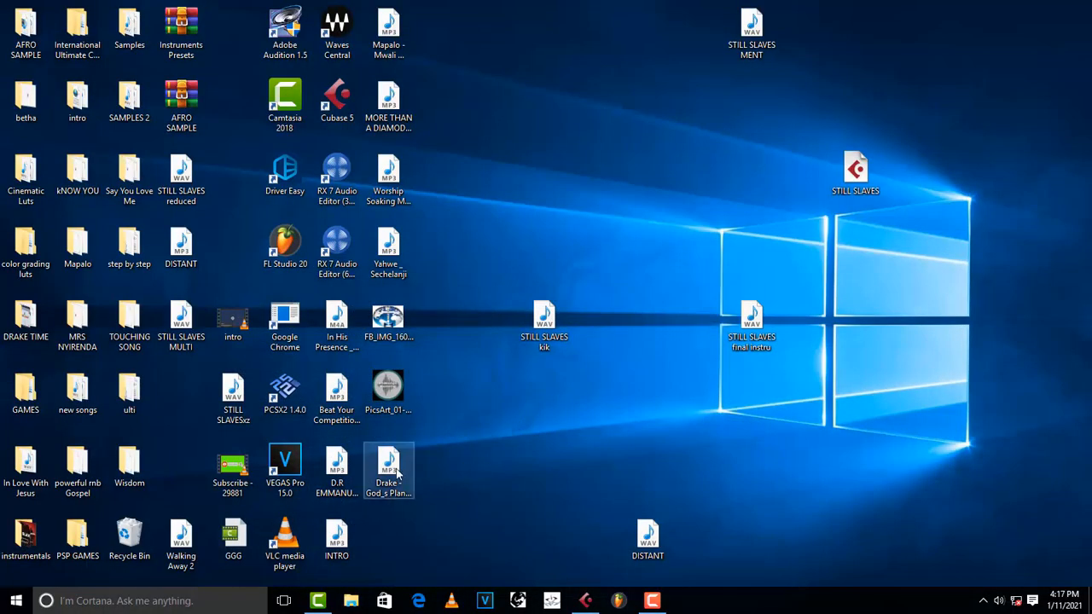
# Move the Drake - God_s Plan MP3 to an empty area of the desktop and return to the Cubase project.
pyautogui.moveTo(389, 471); pyautogui.dragTo(608, 399)
pyautogui.click(583, 601)
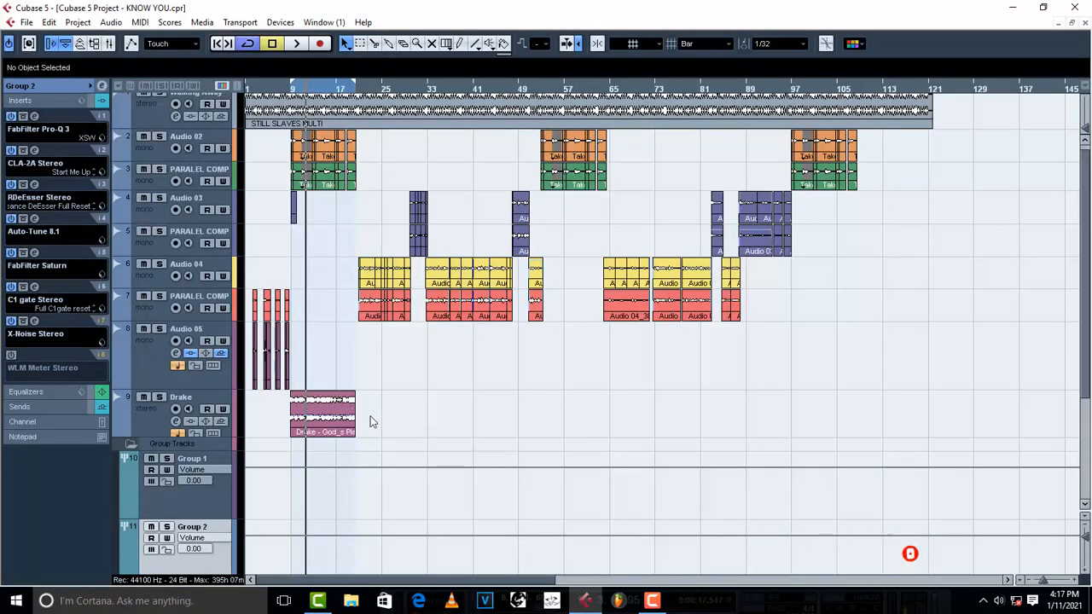
pyautogui.click(1012, 7)
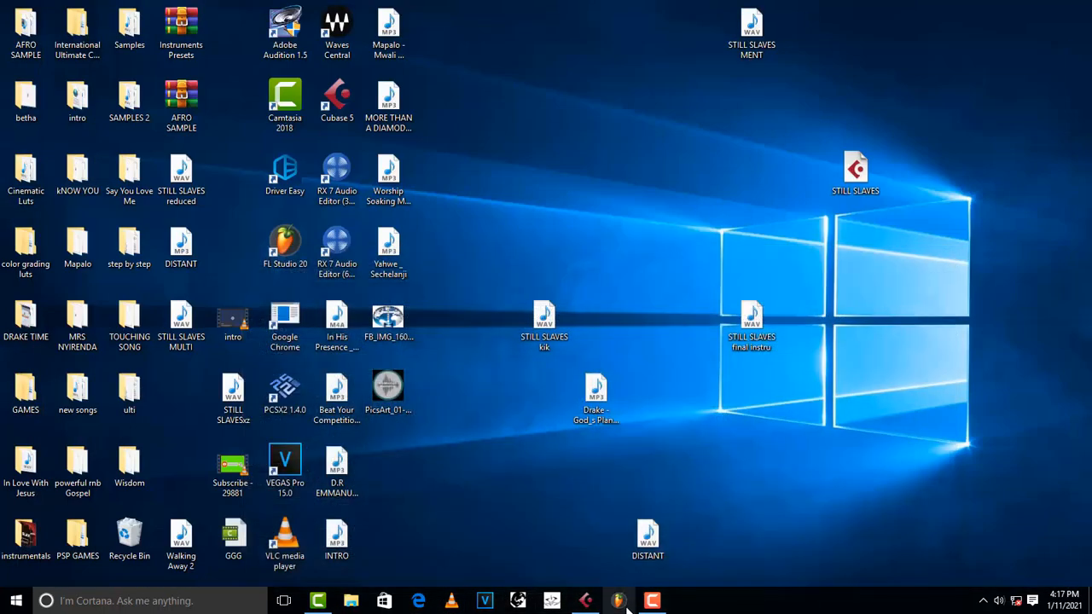
pyautogui.click(586, 601)
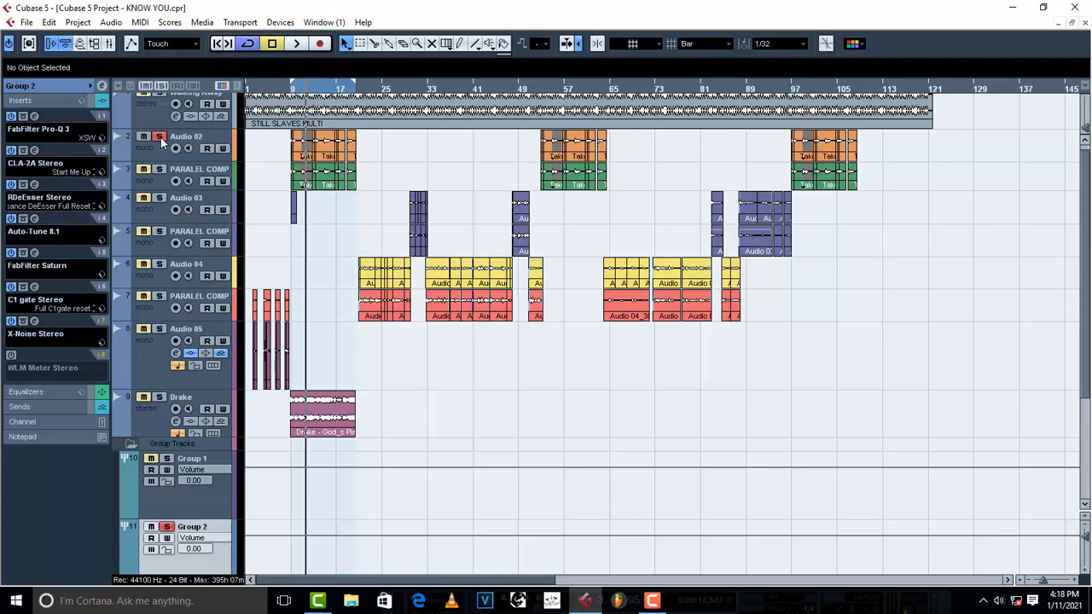
# Play the looped section, mute the Drake track and alternate its solo to compare it with the vocal mix, stopping playback at the end.
pyautogui.press('space')
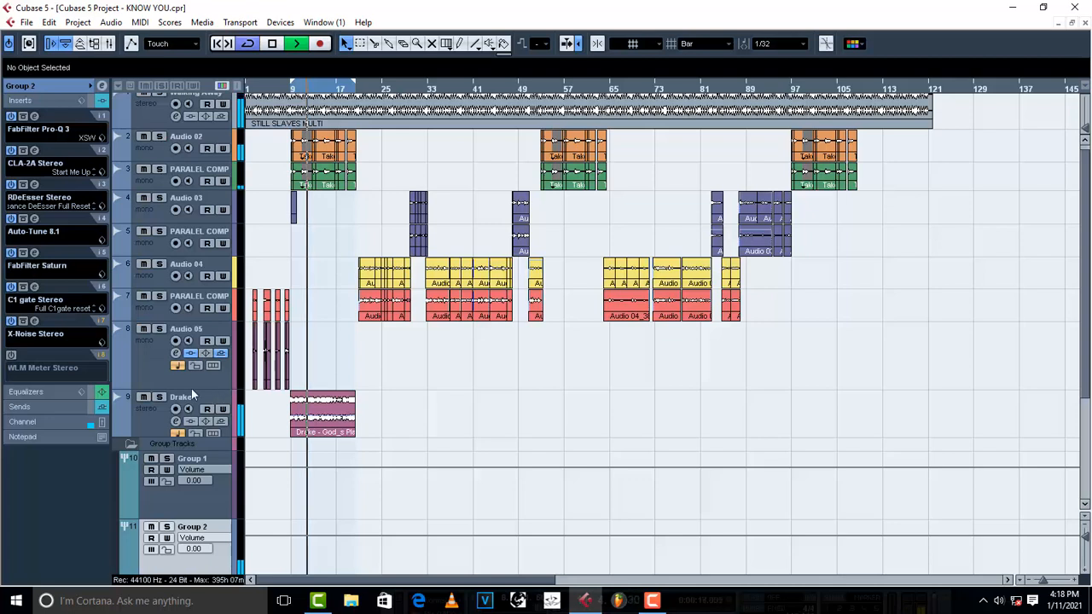
pyautogui.click(143, 398)
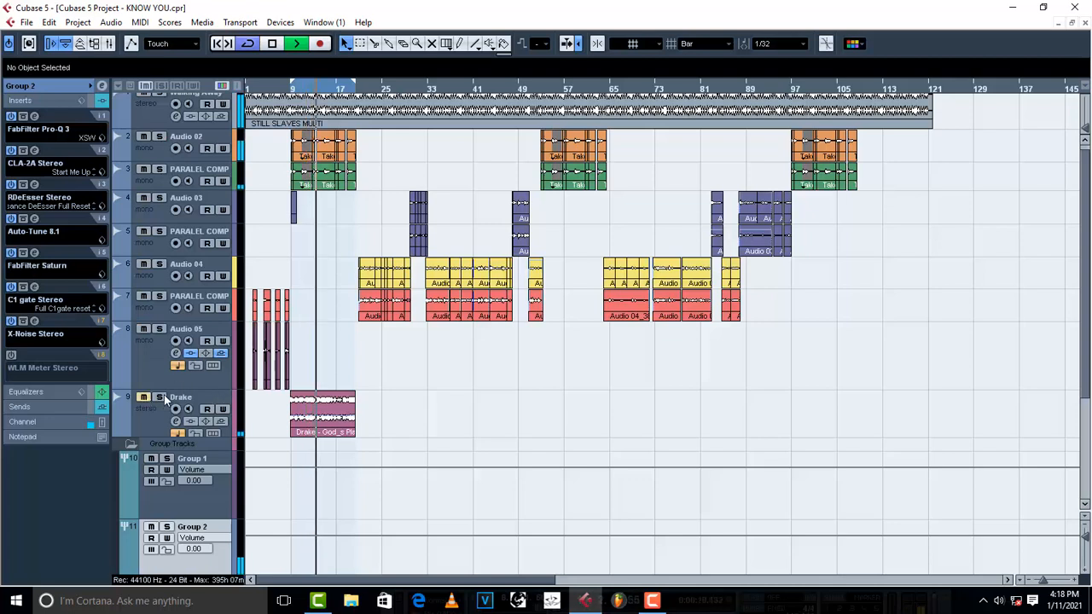
pyautogui.click(160, 397)
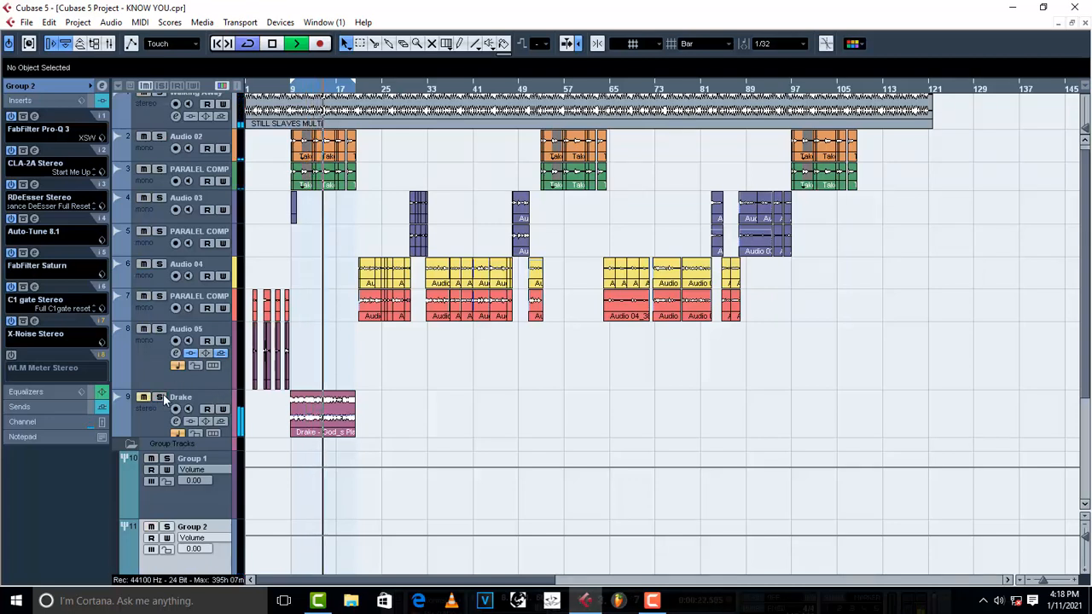
pyautogui.click(161, 398)
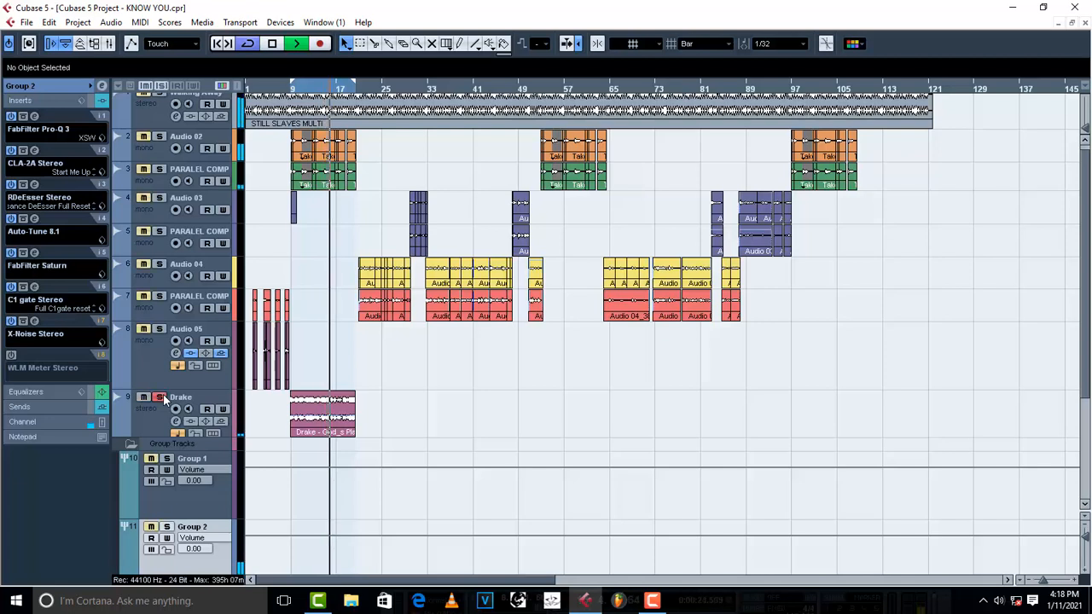
pyautogui.click(160, 398)
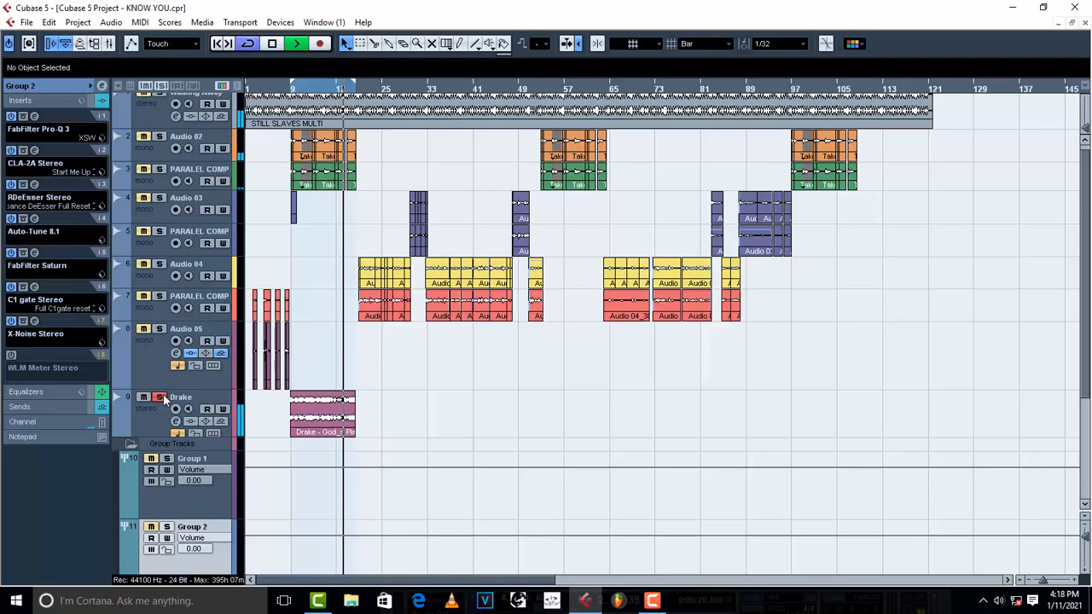
pyautogui.click(161, 398)
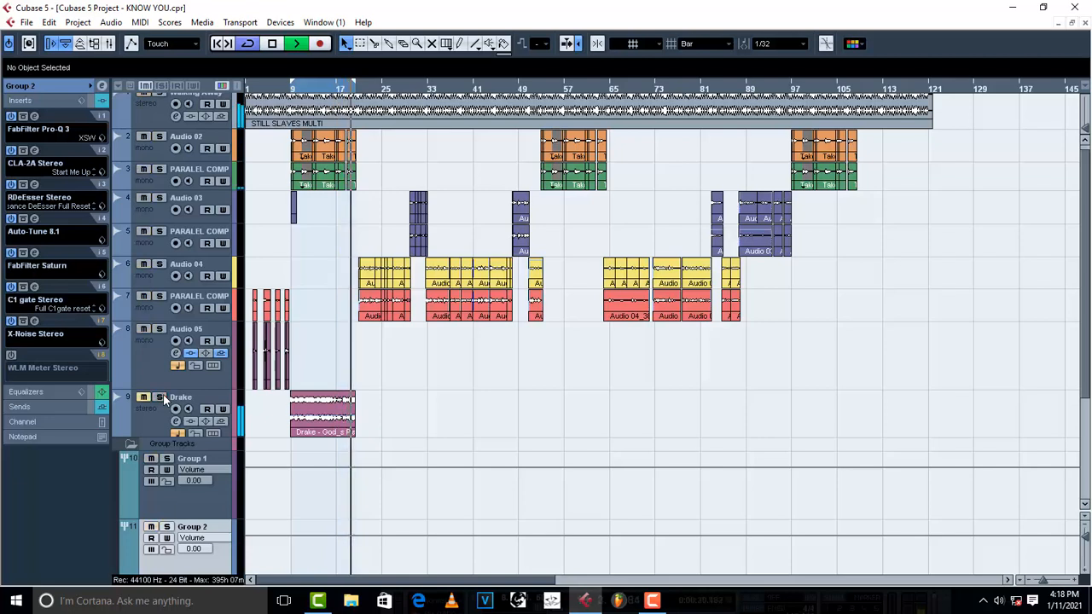
pyautogui.press('space')
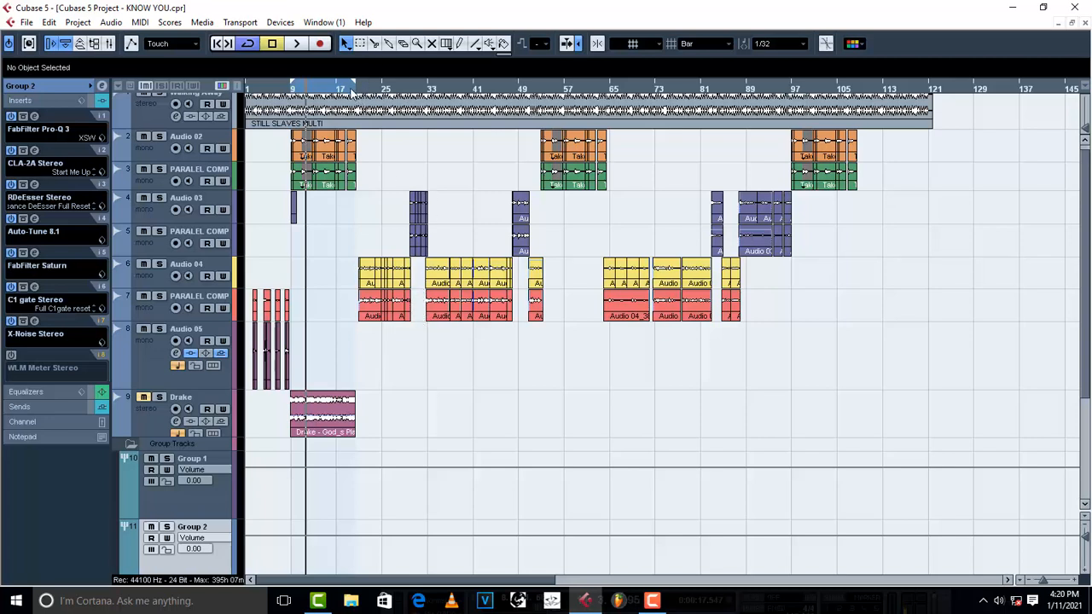
# Start playback from about bar 25 and move the Drake reference clip to start at bar 25.
pyautogui.click(384, 89)
pyautogui.press('space')
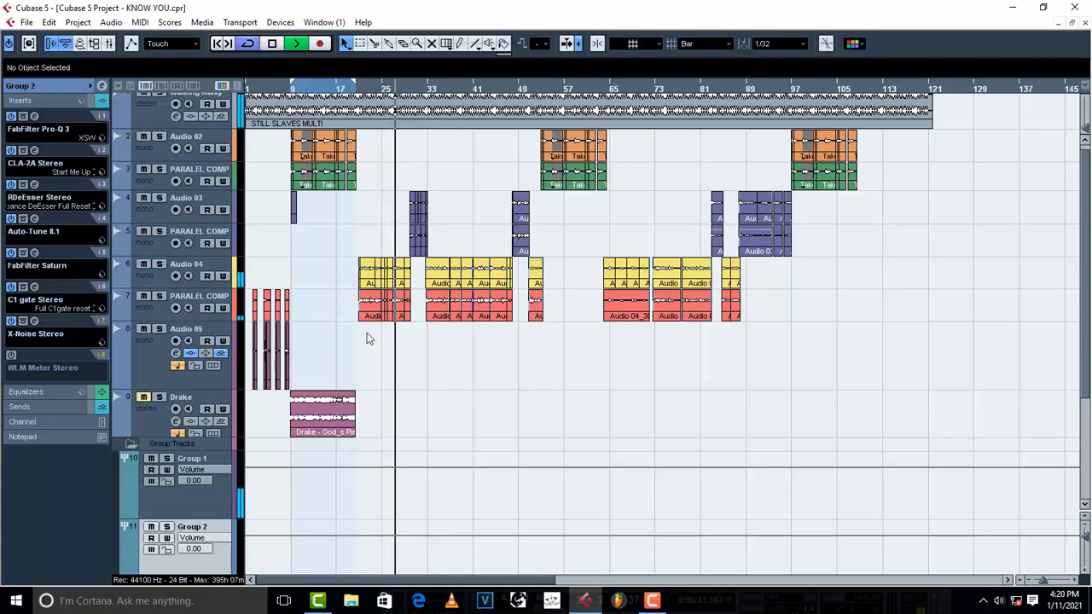
pyautogui.moveTo(354, 412); pyautogui.dragTo(444, 411)
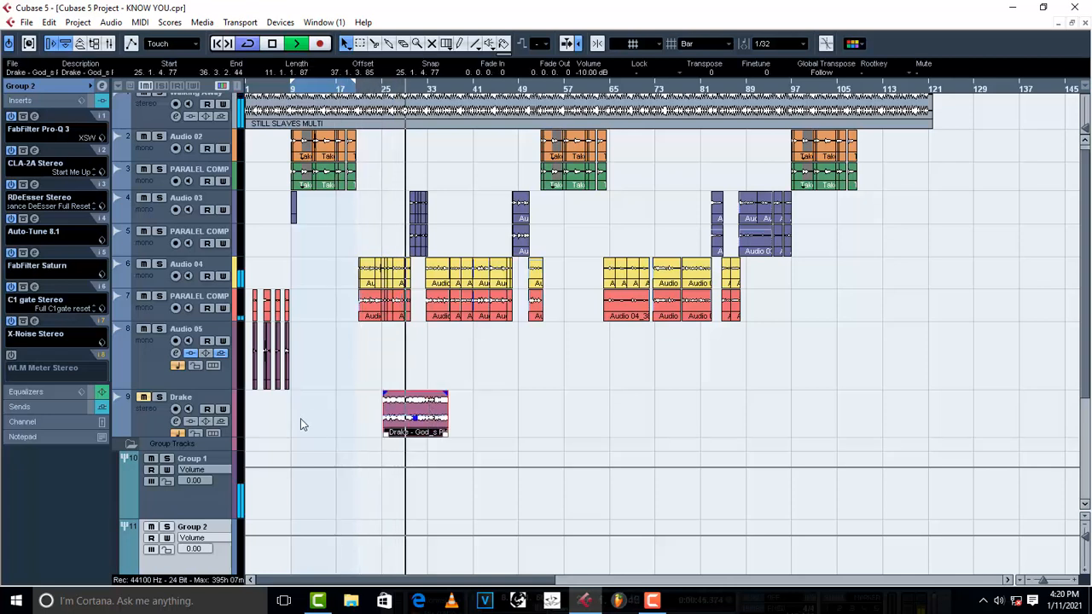
# Alternate solo on the Drake track during playback to compare it with the Audio 04 vocal section, leaving it soloed.
pyautogui.click(159, 398)
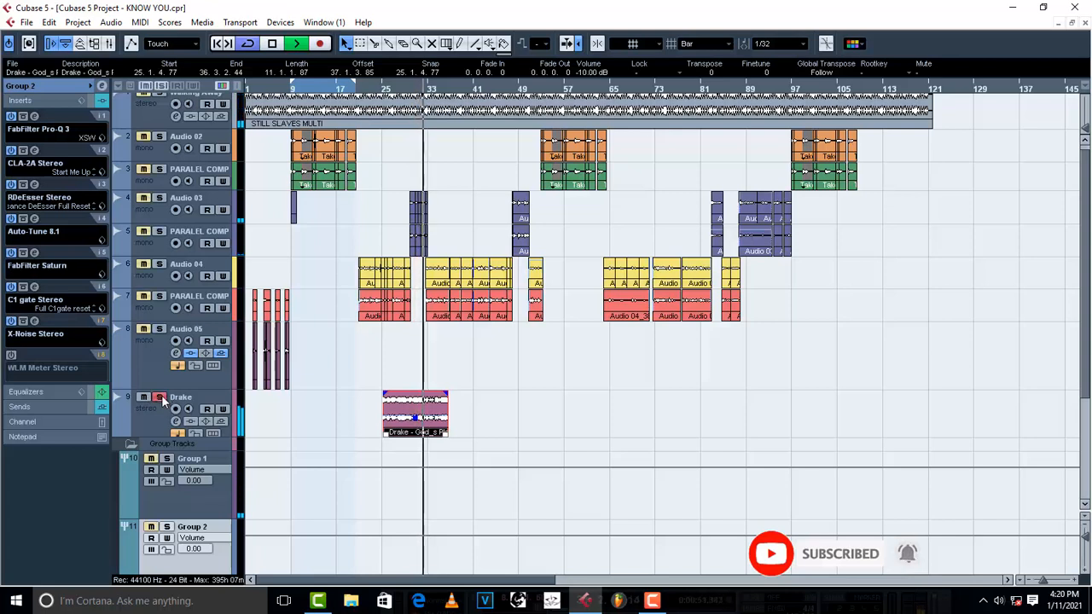
pyautogui.click(159, 398)
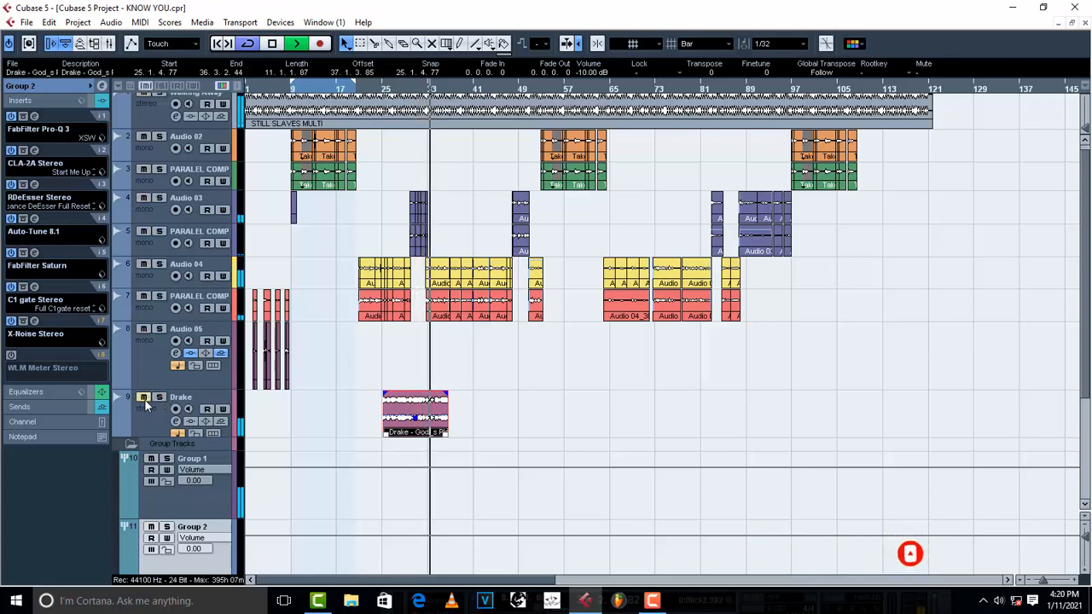
pyautogui.click(159, 400)
# Move the Drake clip to start at bar 31, alternate its solo against the mix and stop playback.
pyautogui.moveTo(415, 422); pyautogui.dragTo(449, 421)
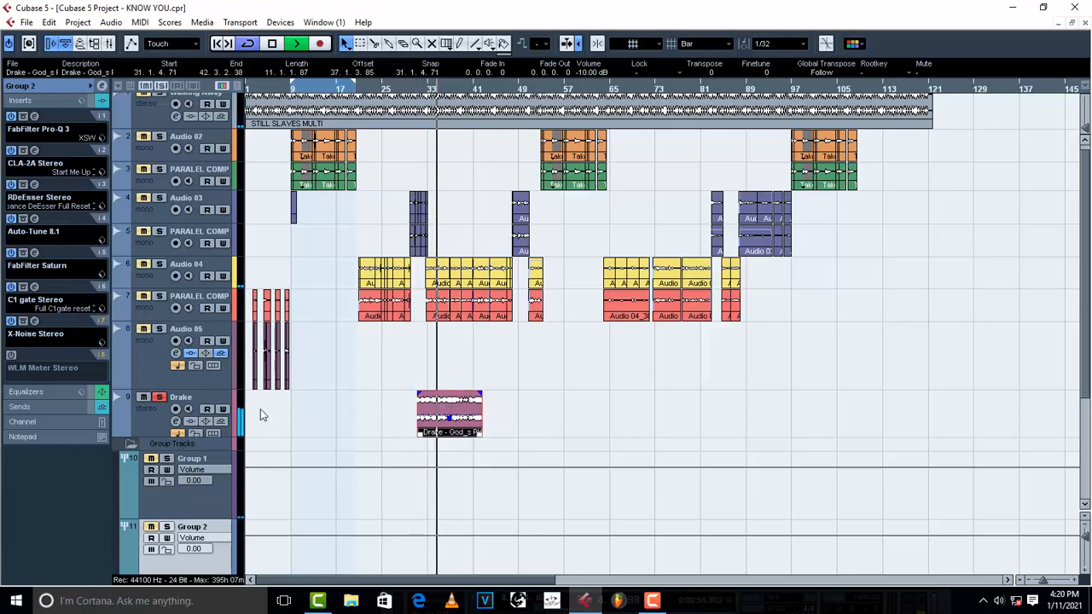
pyautogui.click(160, 398)
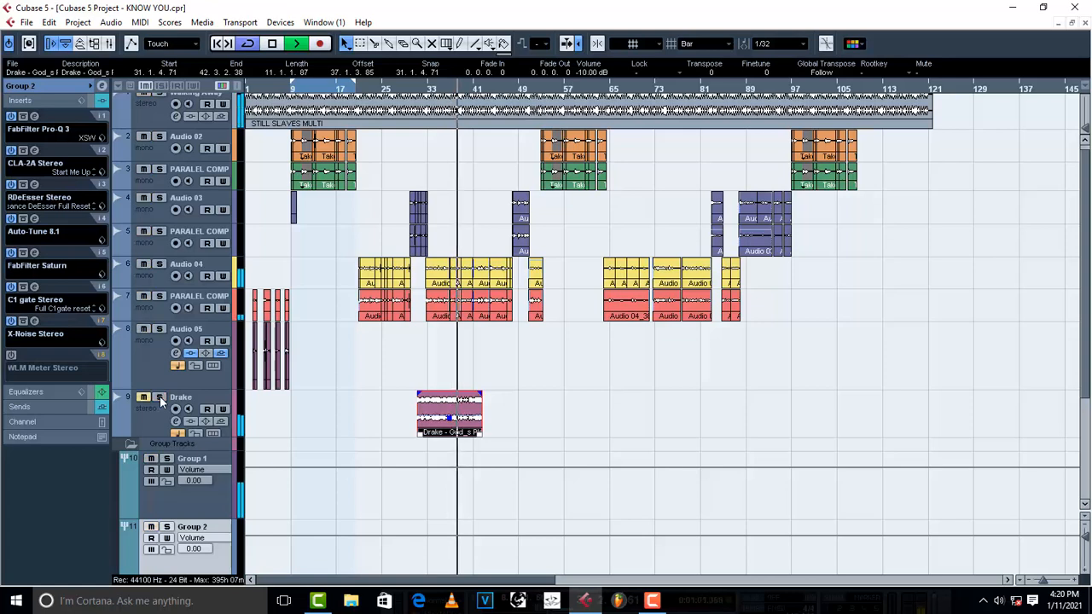
pyautogui.click(160, 400)
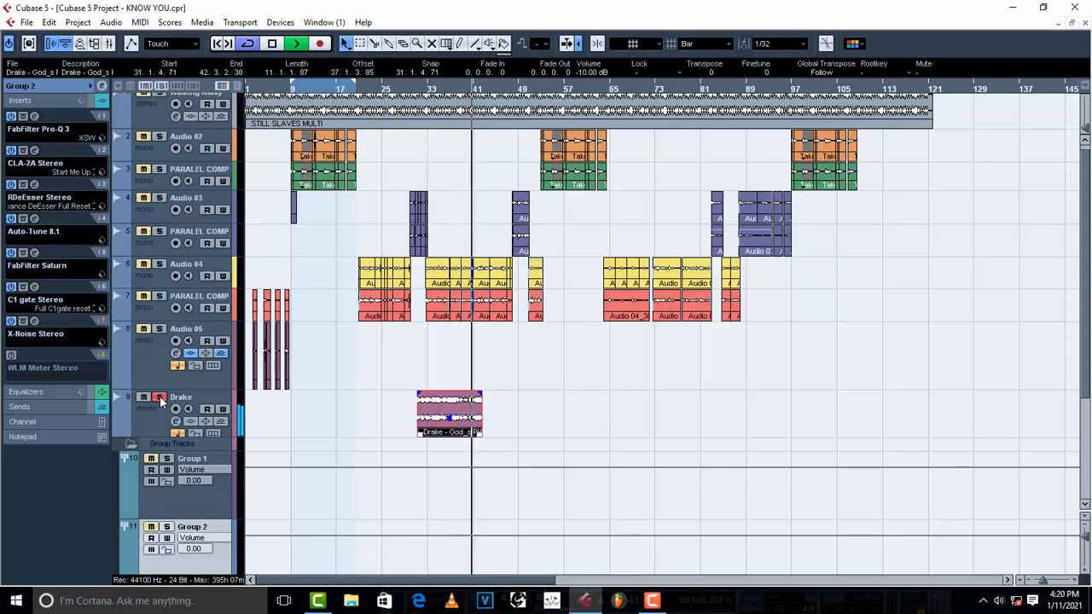
pyautogui.click(160, 399)
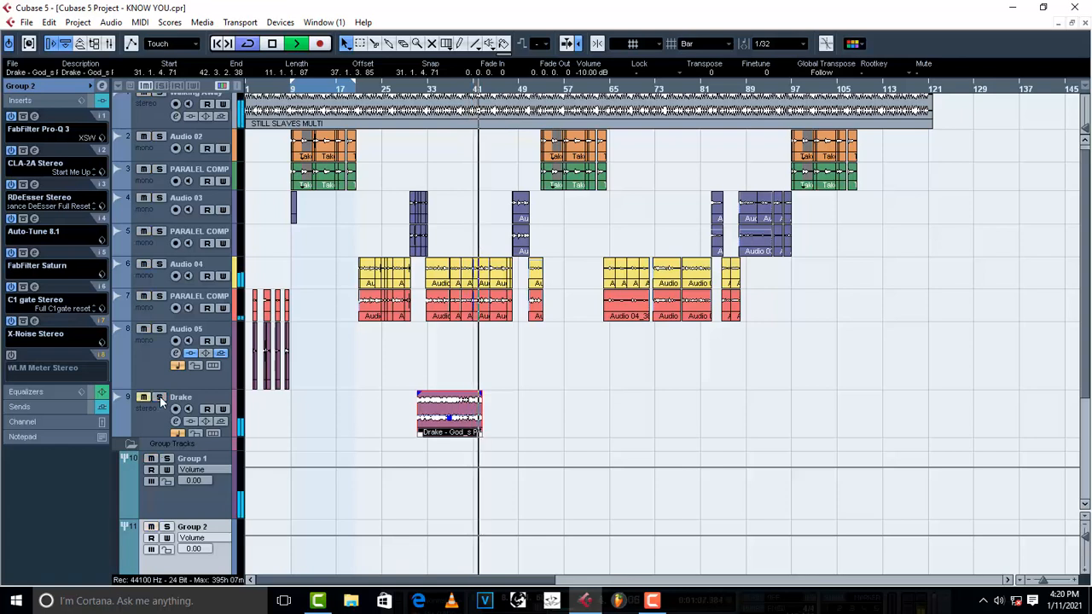
pyautogui.press('space')
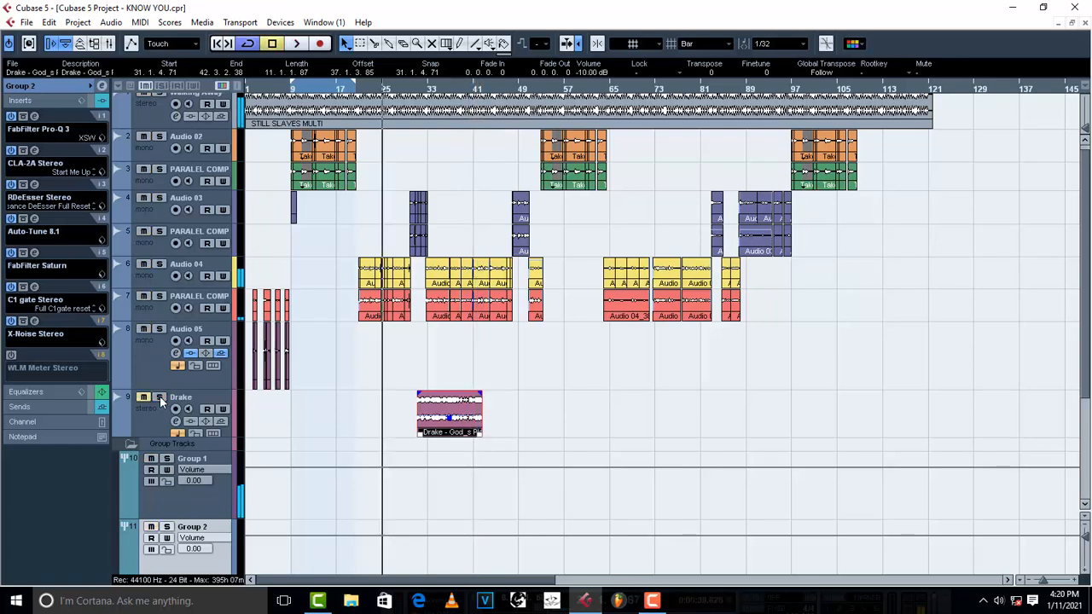